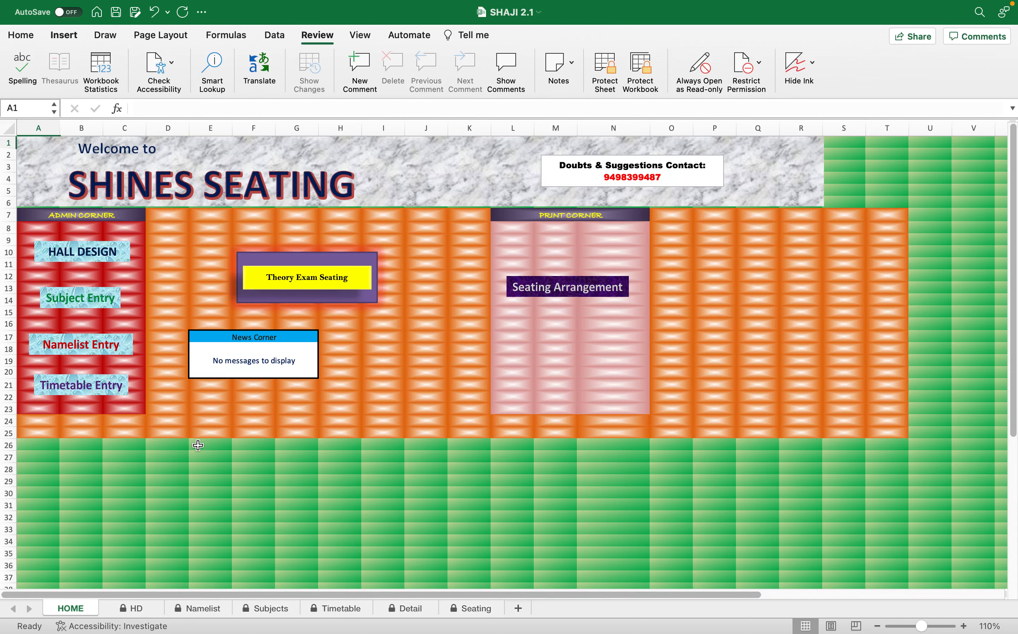
Examine the Admin Corner and Print Corner sections of the home sheet.
drag(89, 214, 82, 423)
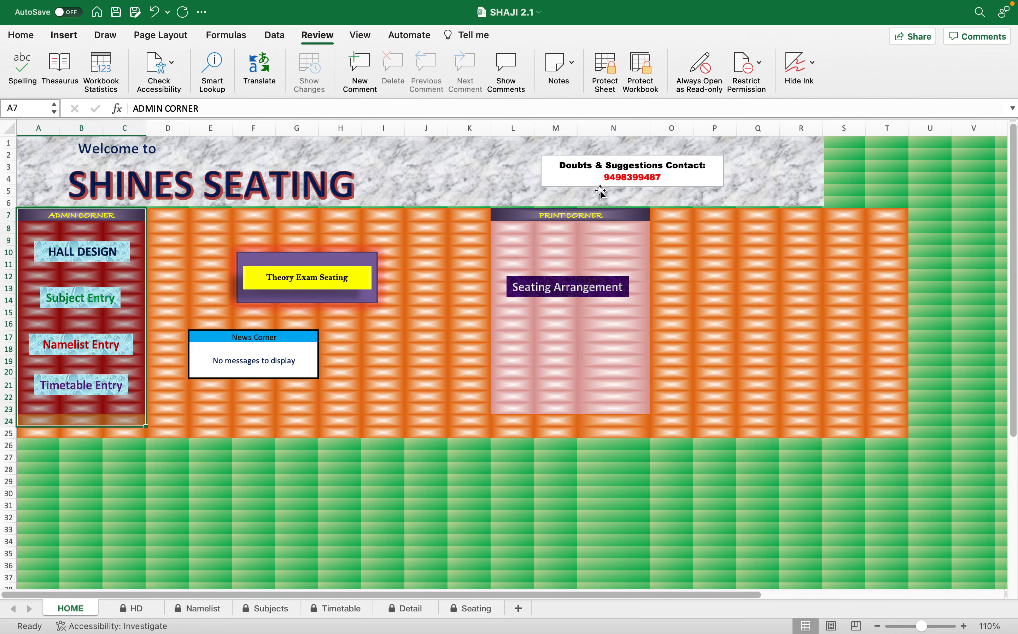
drag(581, 215, 566, 412)
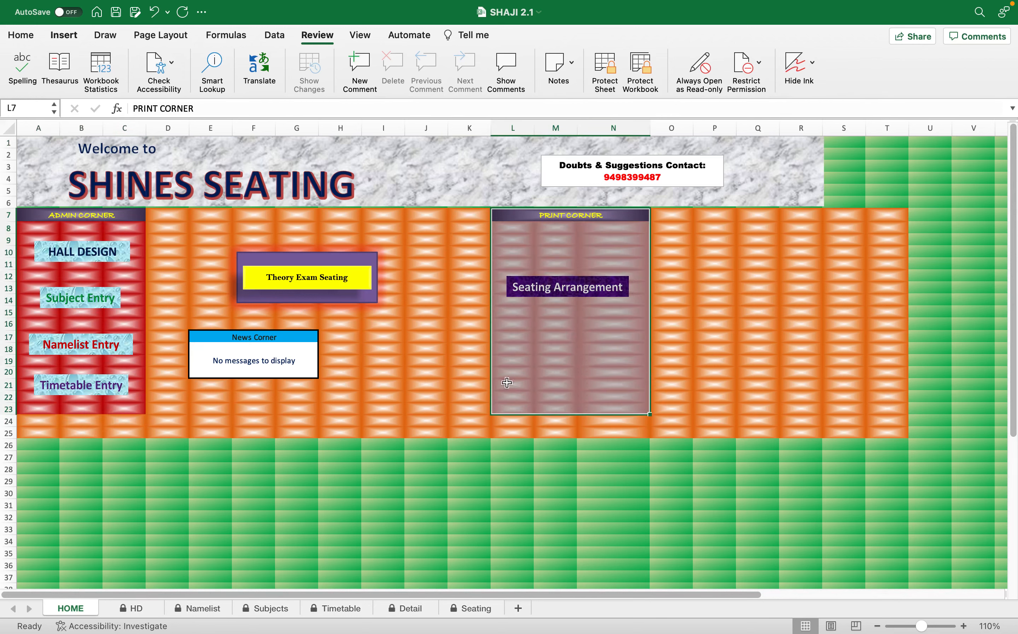
drag(103, 216, 96, 407)
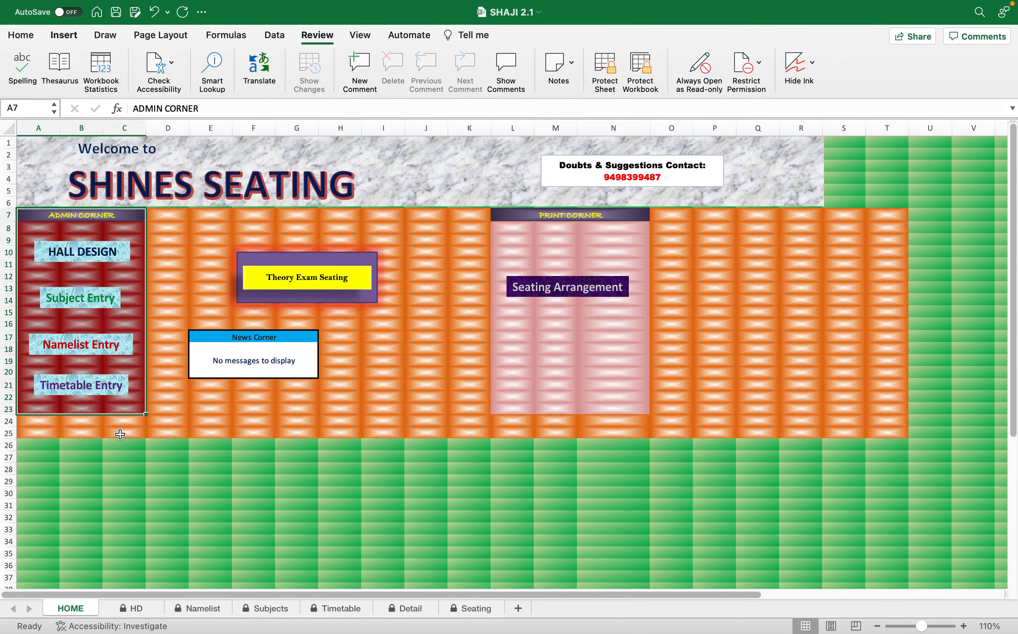
click(127, 465)
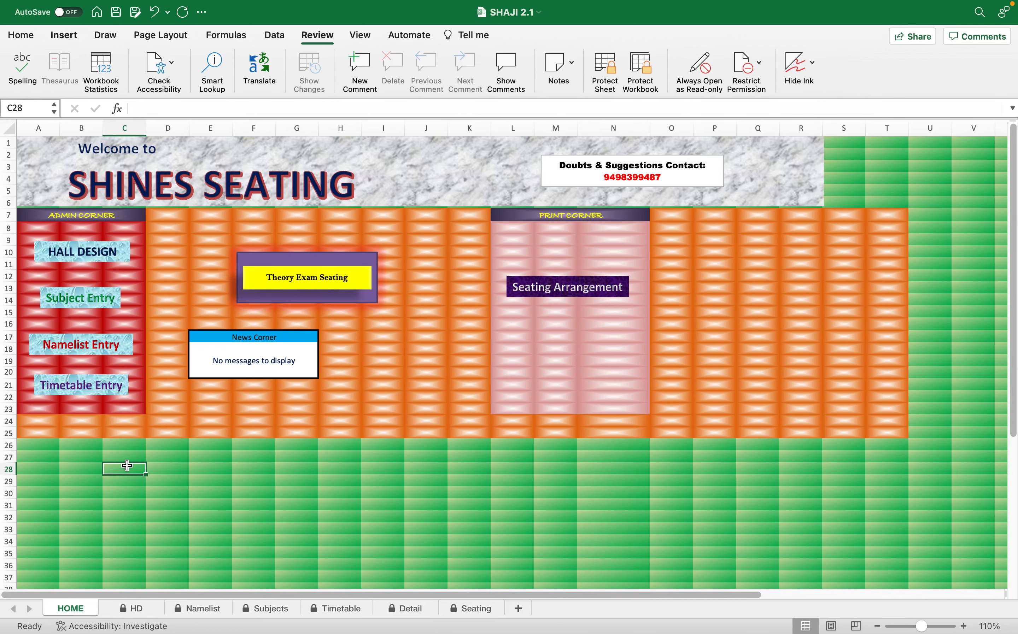
Open the Hall Design sheet, review the hall capacities and the numbered class list, and return to the home sheet.
click(82, 254)
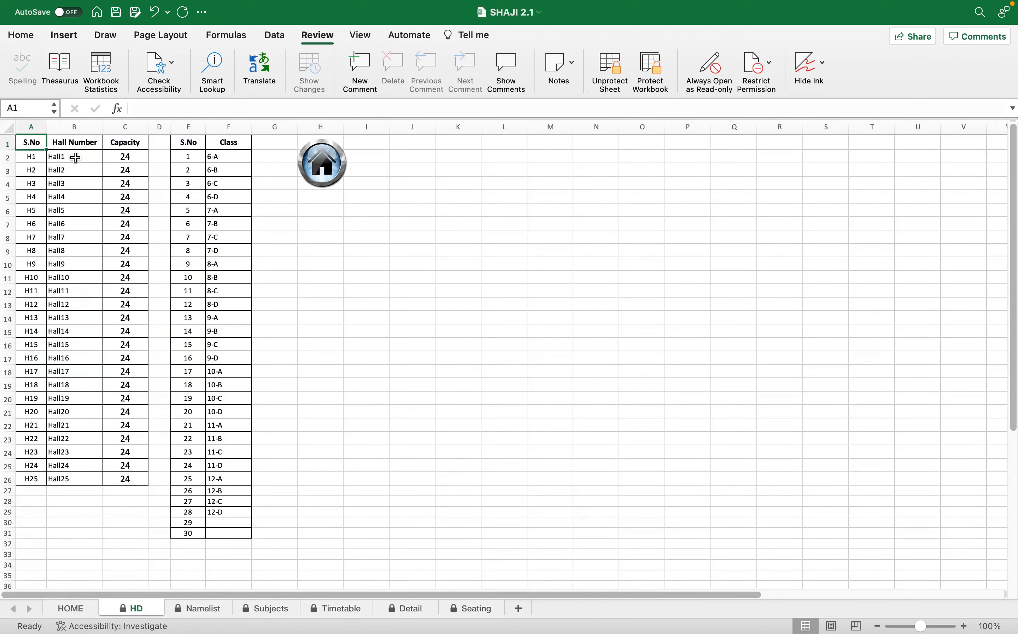
drag(125, 157, 125, 478)
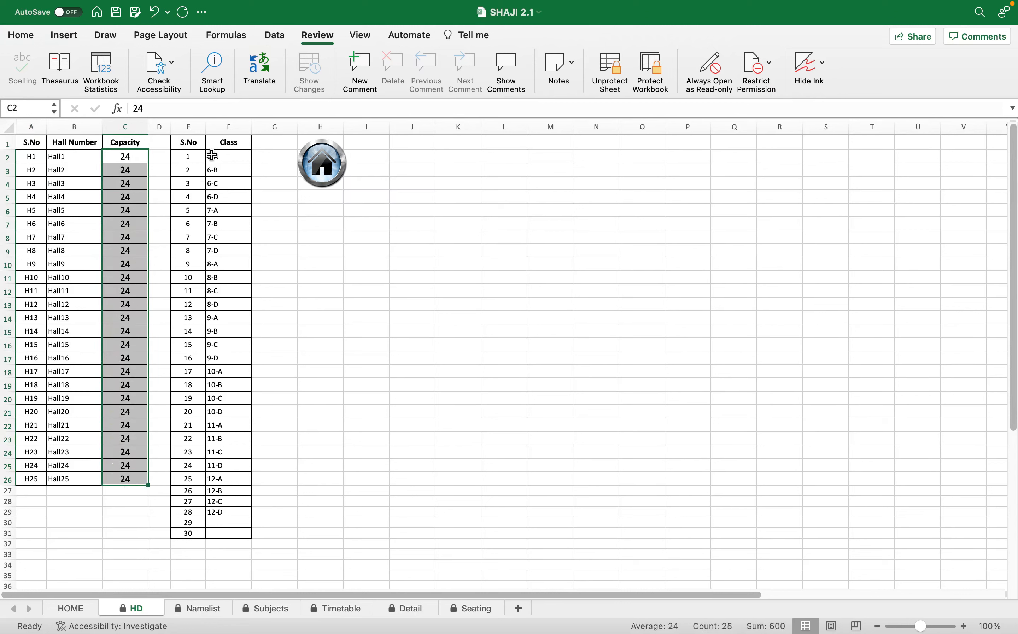
drag(227, 155, 226, 533)
drag(227, 158, 222, 531)
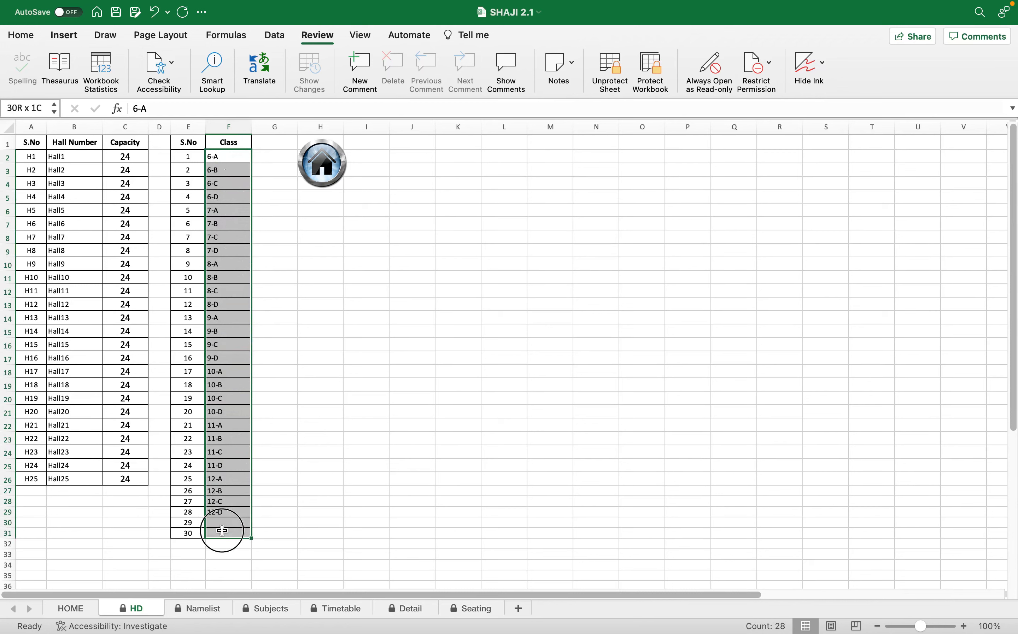
drag(176, 156, 223, 531)
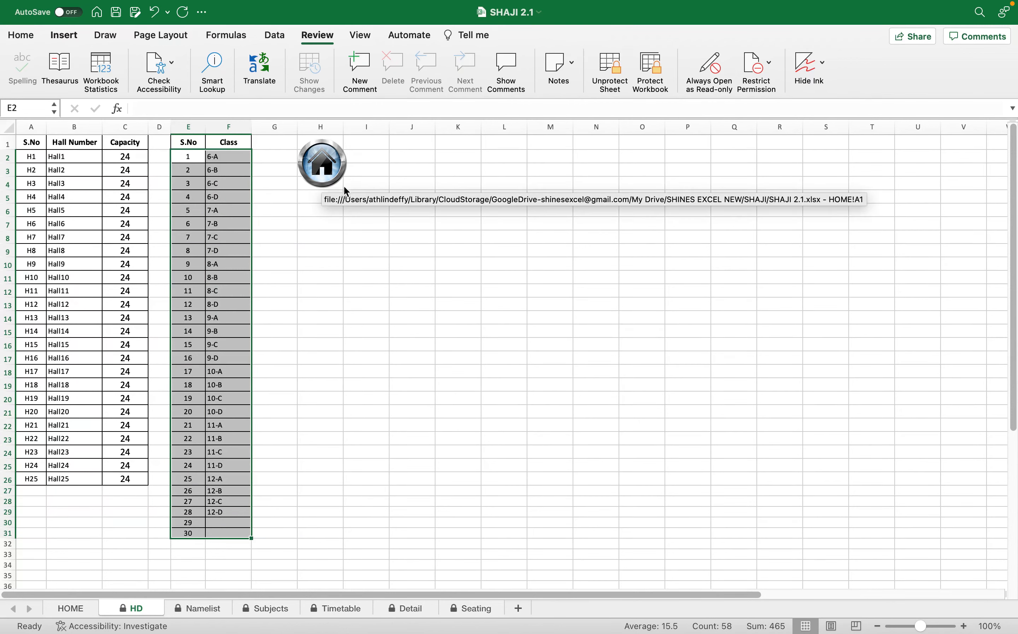
click(327, 166)
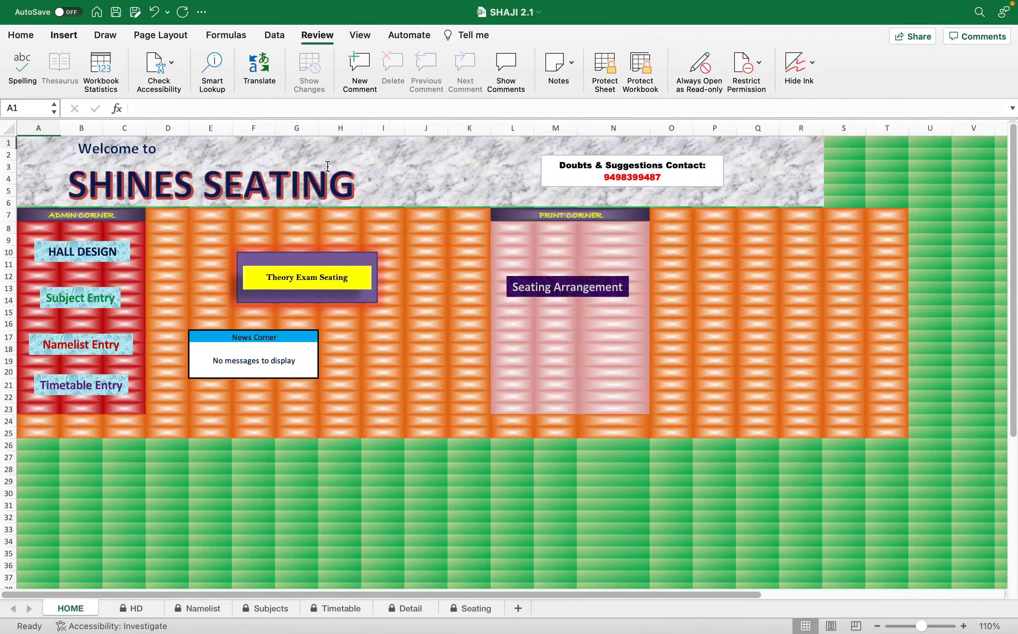
Open the subject entry sheet, review the Subject Name column, and return to the home sheet.
click(83, 300)
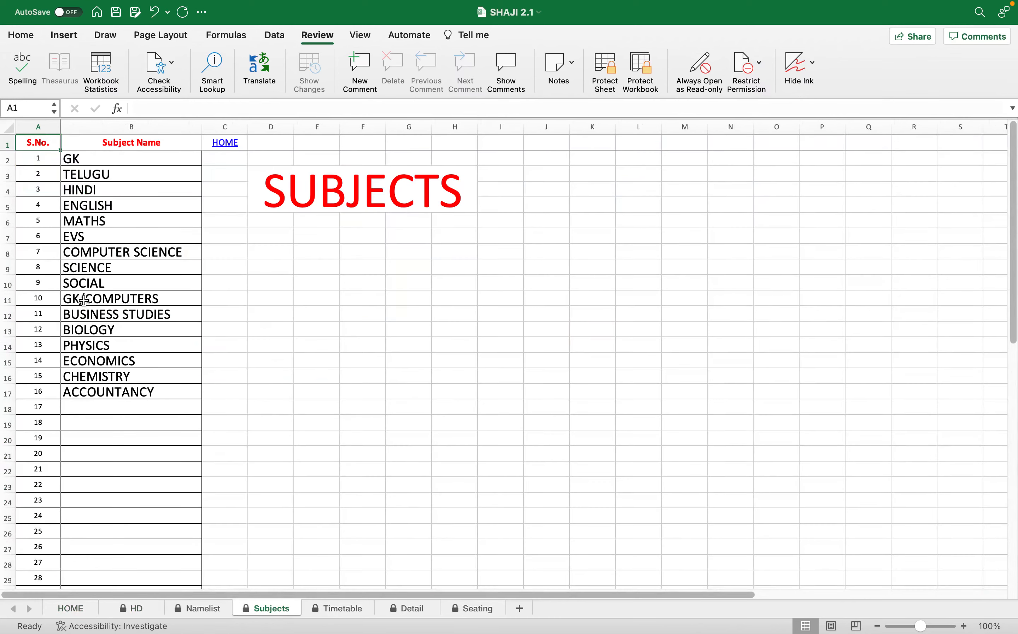
drag(115, 159, 123, 532)
scroll(259, 359, up, 5)
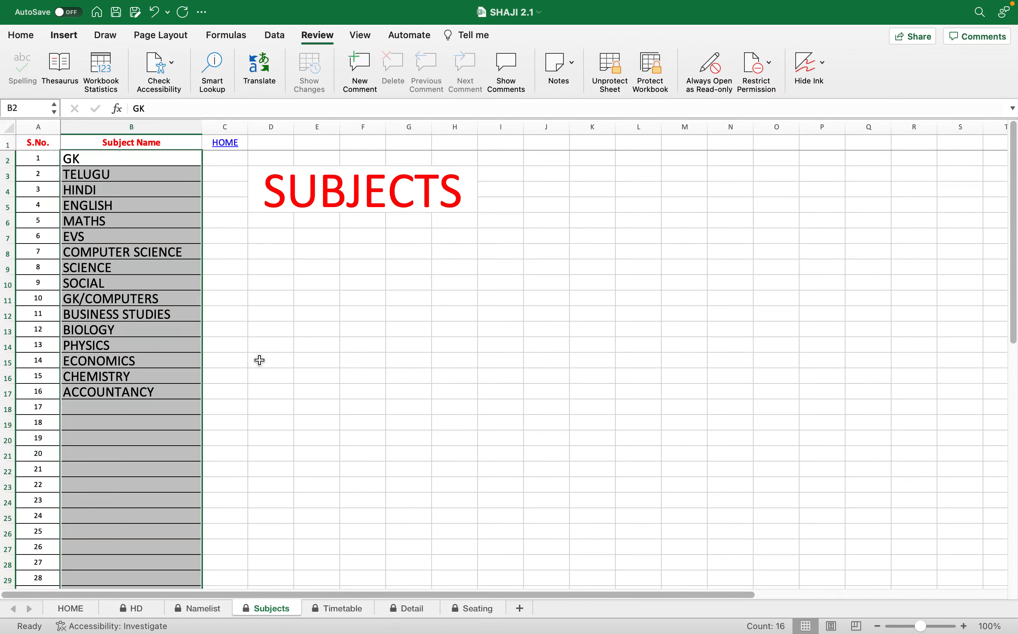
click(227, 143)
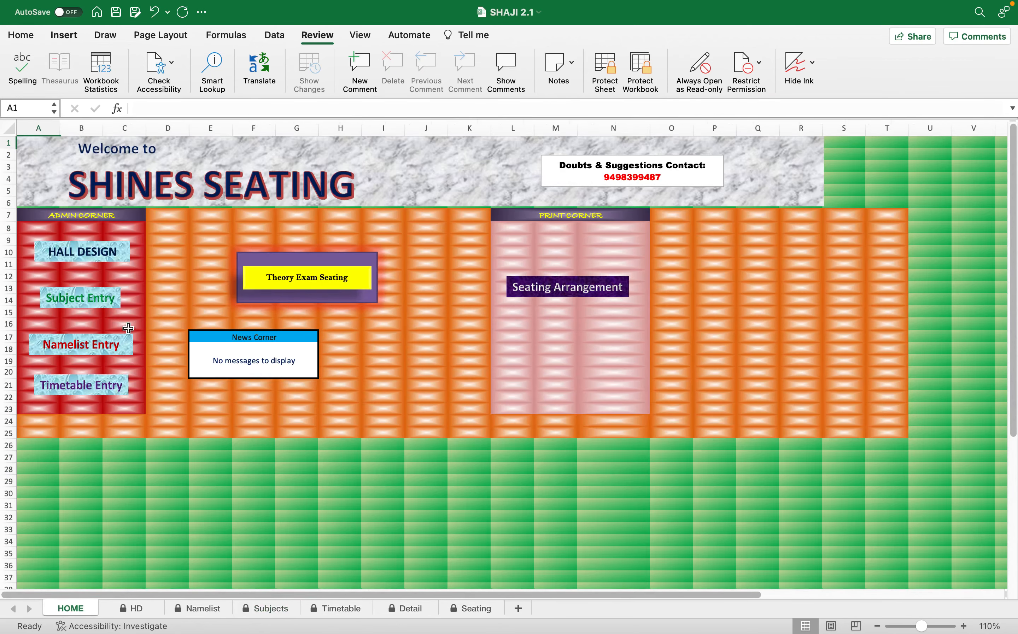
Open the name list and examine the first student's name, roll number and available class choices.
click(85, 351)
click(96, 177)
click(252, 172)
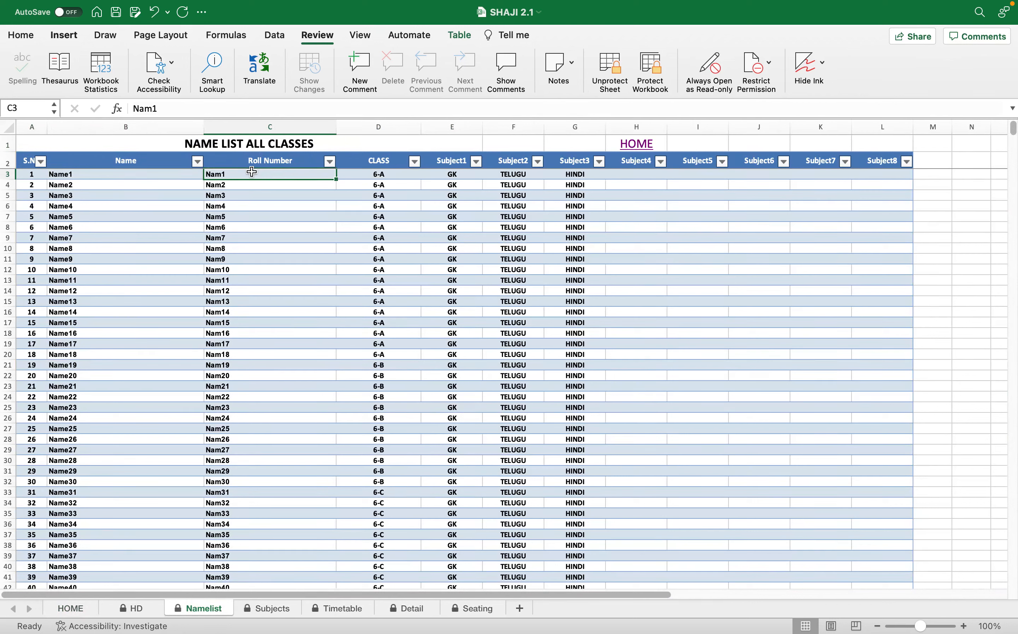
click(384, 173)
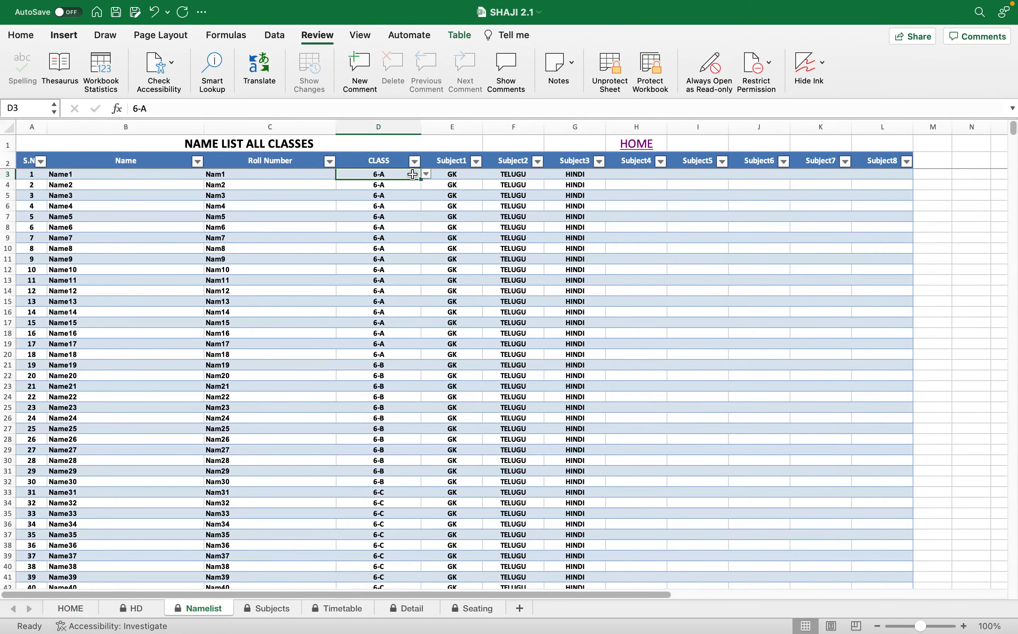
click(426, 174)
click(426, 173)
Review the Subject1 to Subject8 columns and the rest of the name list, and return to the home sheet.
drag(461, 178, 883, 177)
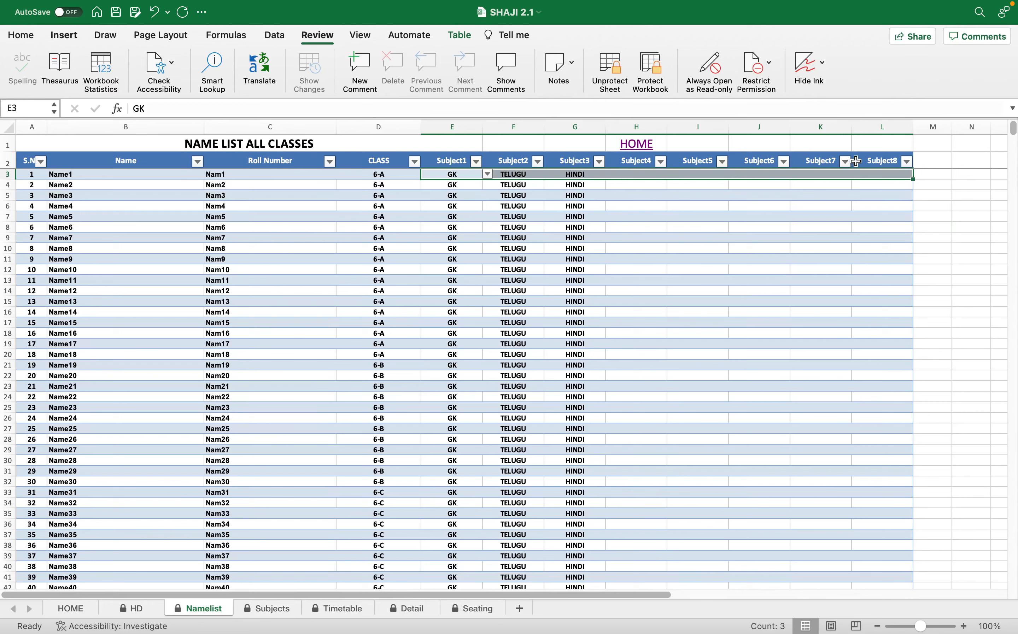
drag(464, 174, 898, 174)
scroll(335, 383, down, 5)
scroll(335, 382, down, 9)
drag(1014, 137, 1001, 80)
scroll(221, 349, down, 15)
scroll(221, 349, up, 15)
click(641, 141)
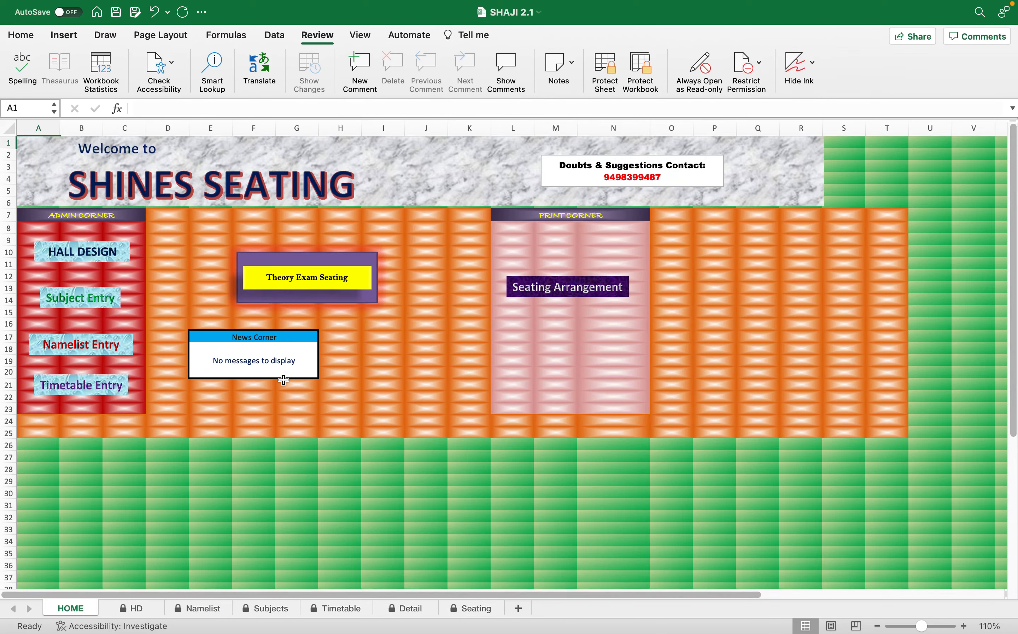
Open the timetable entry sheet and set the first exam row's day to 6 and month to 2.
click(86, 385)
click(95, 150)
click(128, 152)
click(181, 152)
click(90, 151)
click(113, 150)
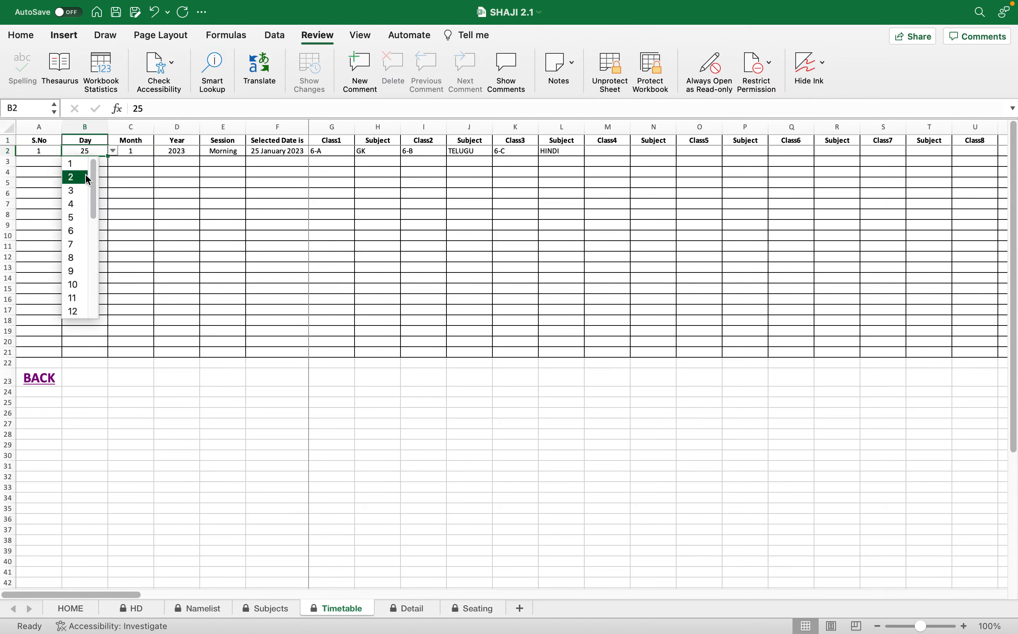
click(141, 155)
click(160, 151)
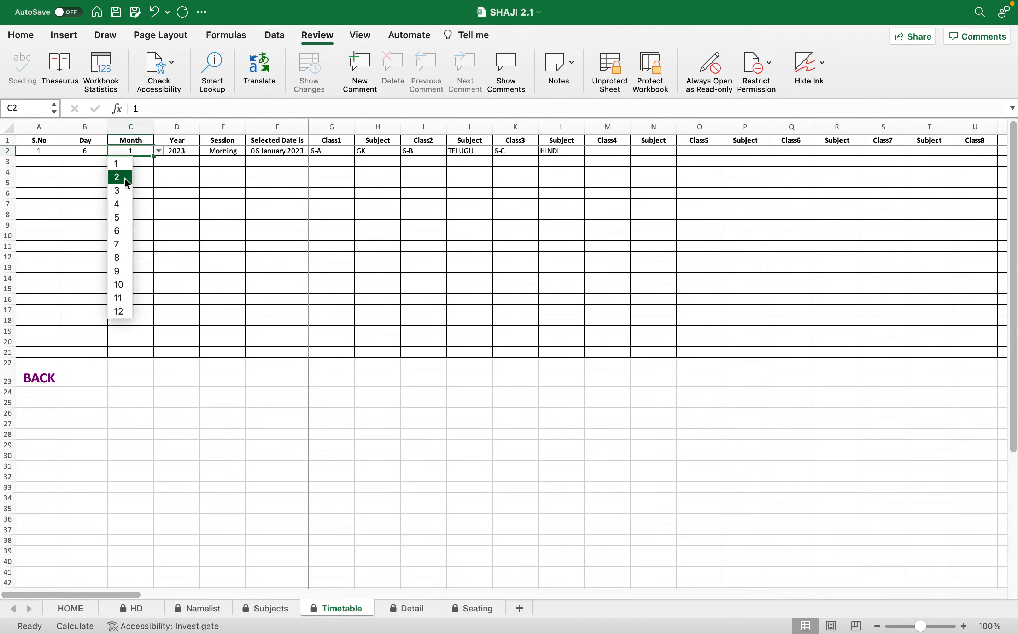
click(124, 179)
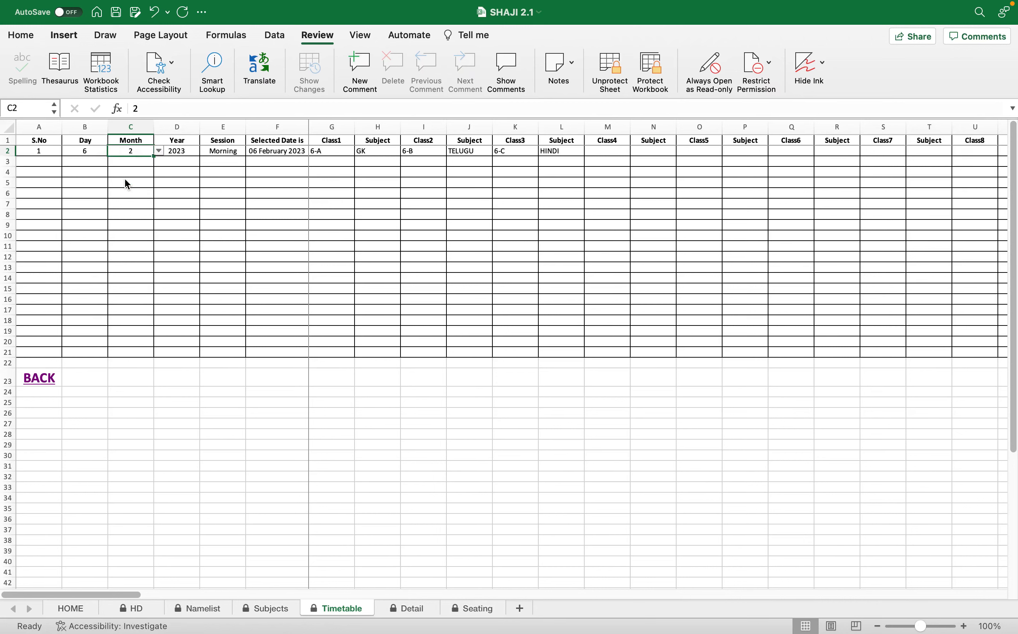
Review the selected date and the class and subject pairs in the first timetable row, and return to the home sheet.
click(282, 151)
click(333, 151)
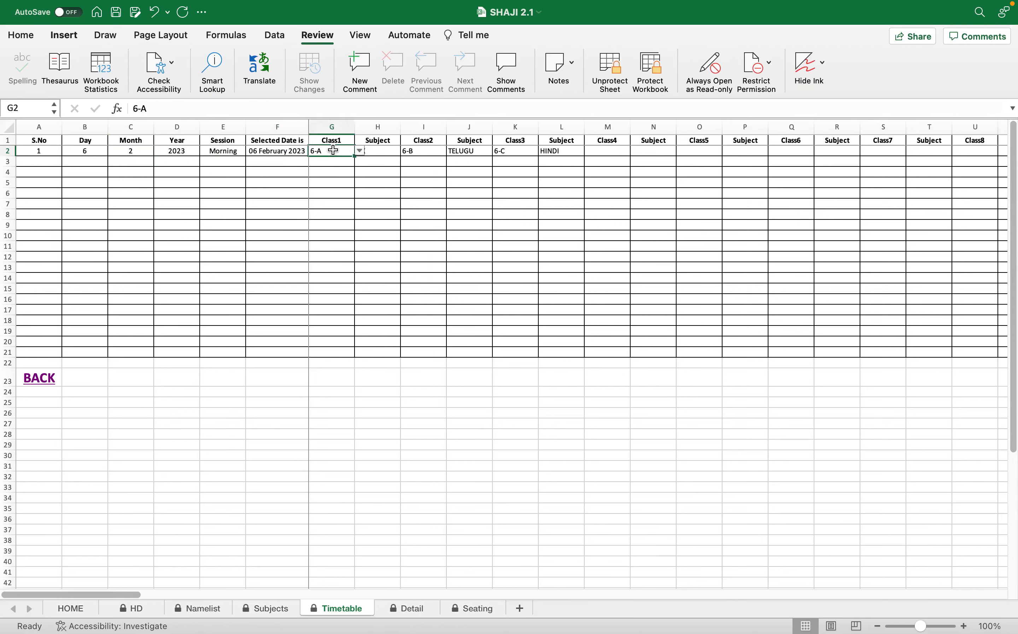
click(361, 152)
click(363, 152)
click(379, 152)
click(423, 152)
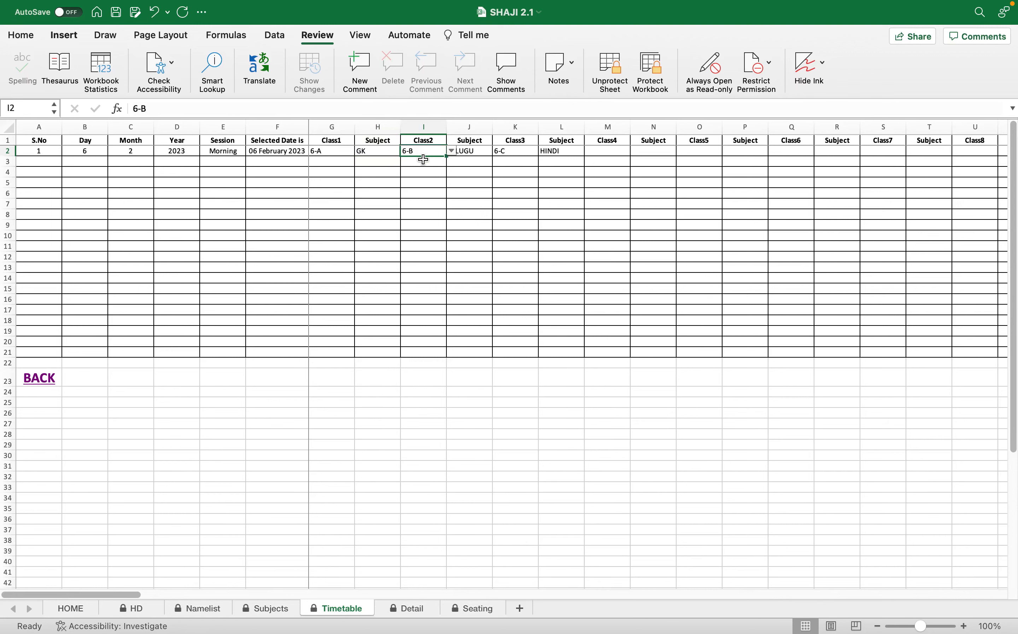
click(471, 153)
click(516, 150)
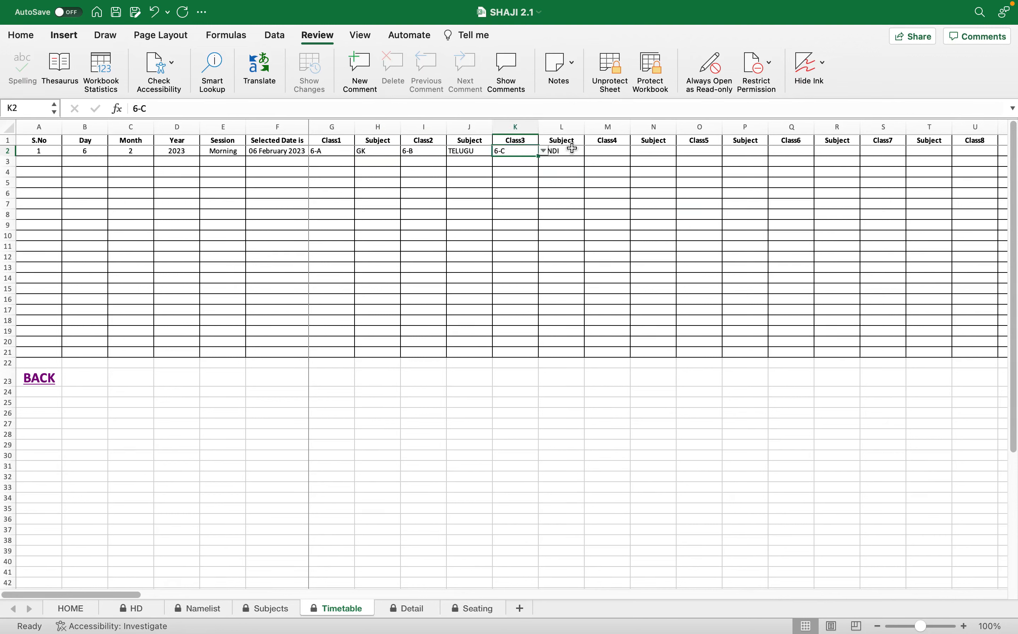
click(570, 151)
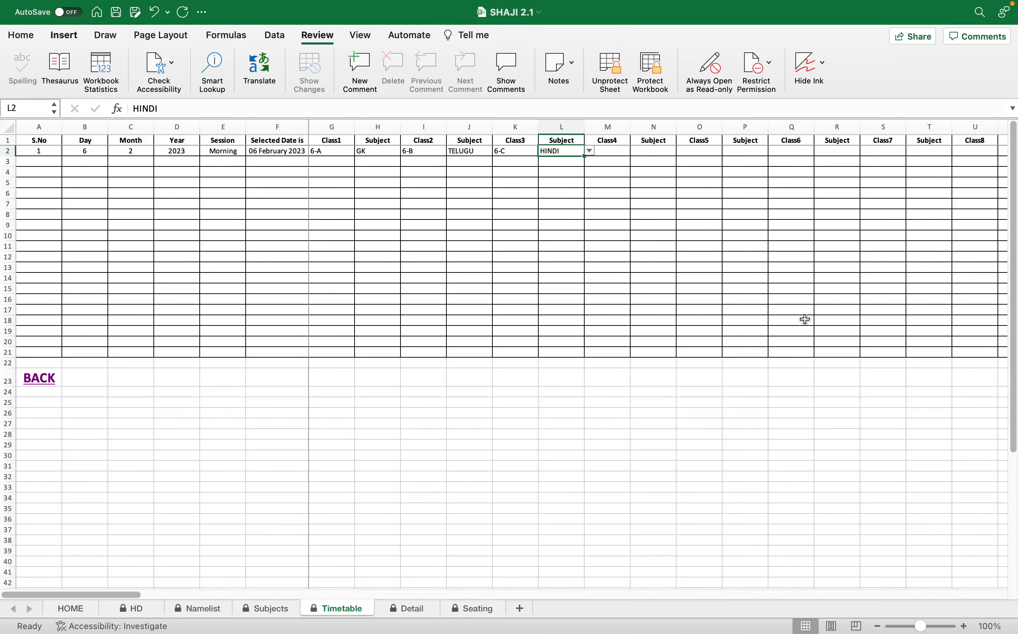
drag(131, 596, 103, 567)
click(42, 385)
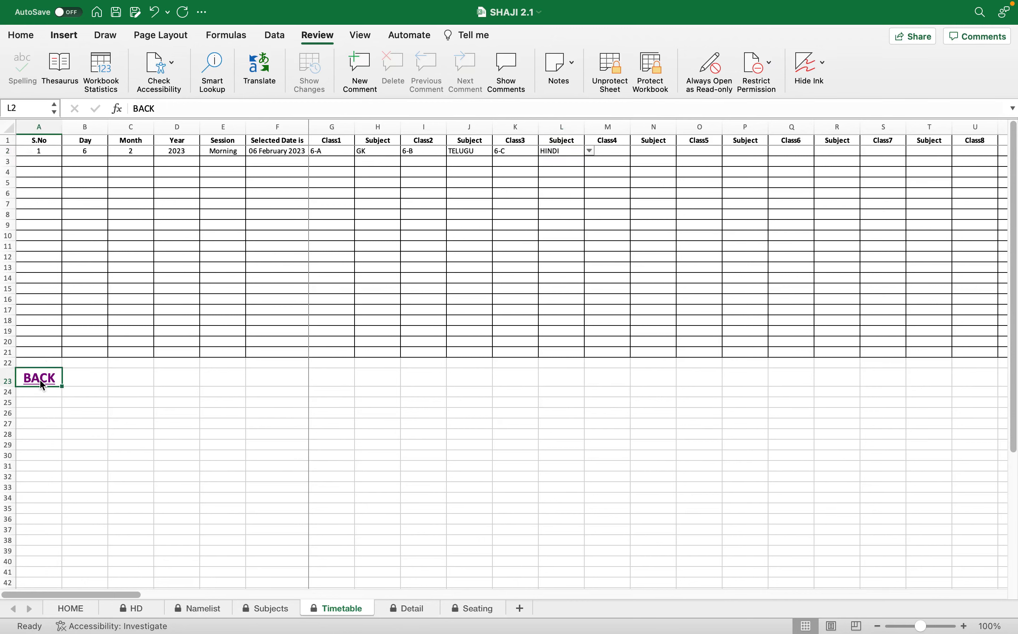
click(40, 381)
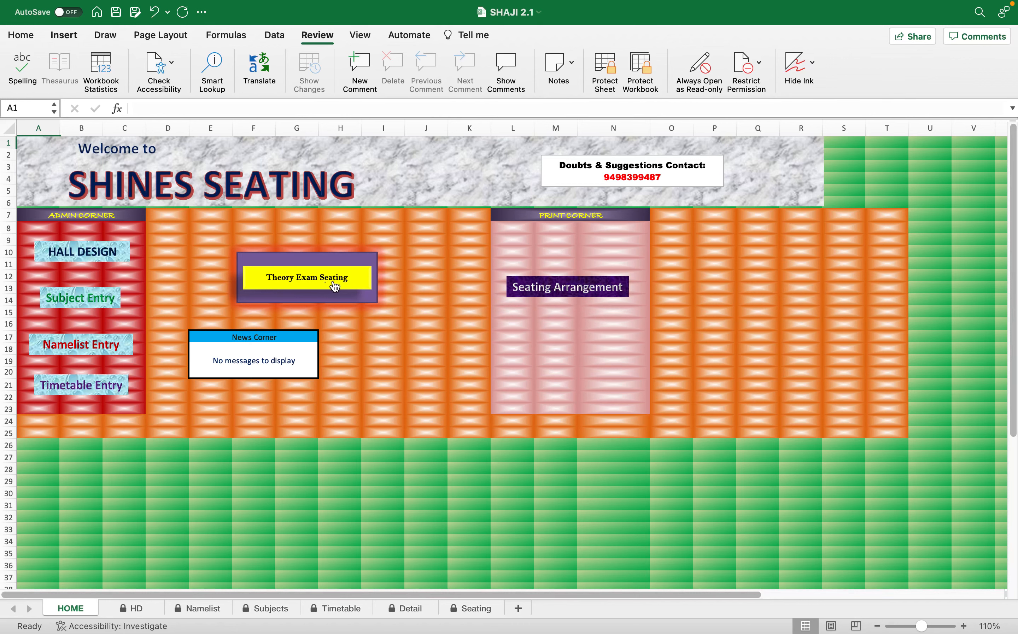
Open the Theory Exam Seating details and set the exam date to day 6, month 2, checking the school details, year and session.
click(311, 284)
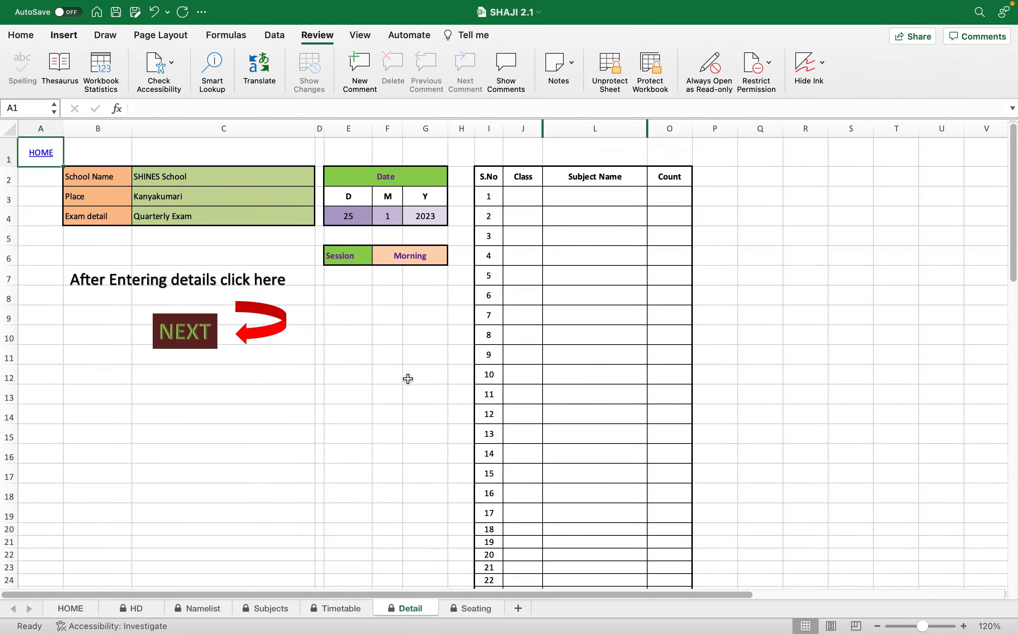
drag(214, 170, 216, 234)
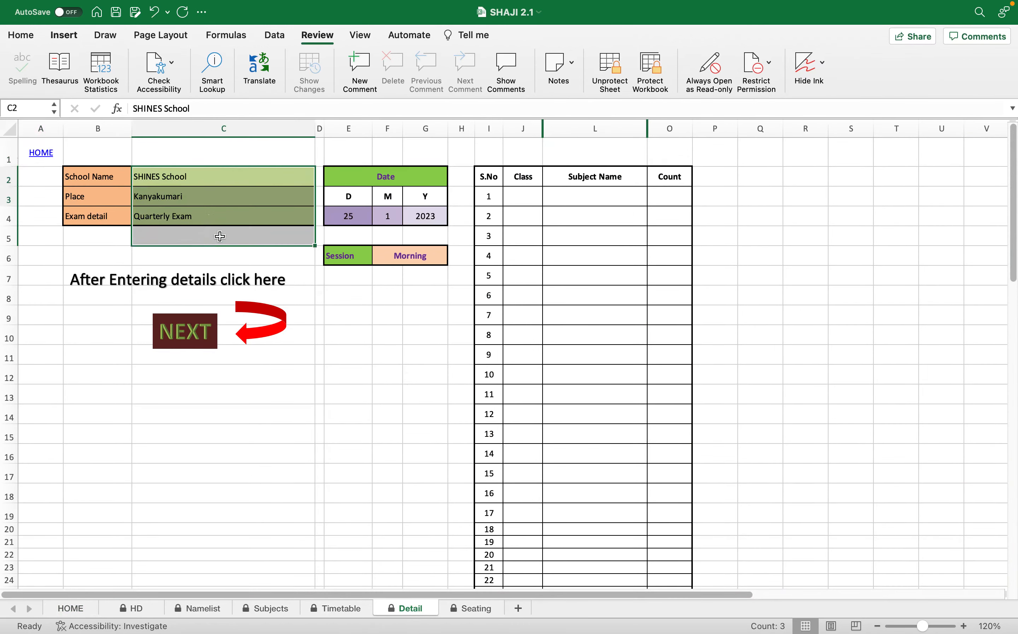
click(356, 218)
click(378, 220)
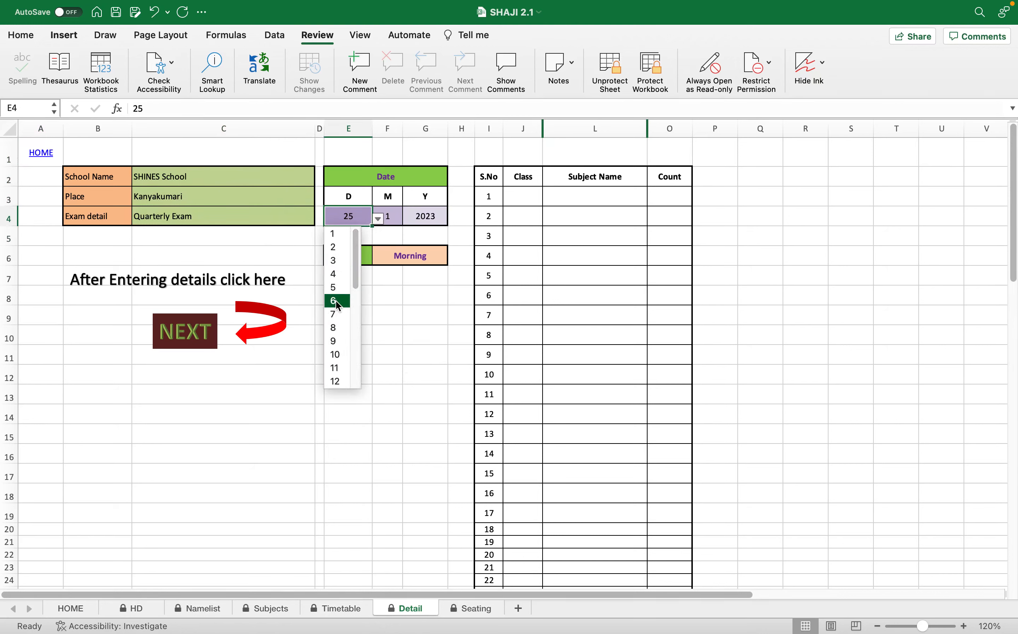
click(398, 216)
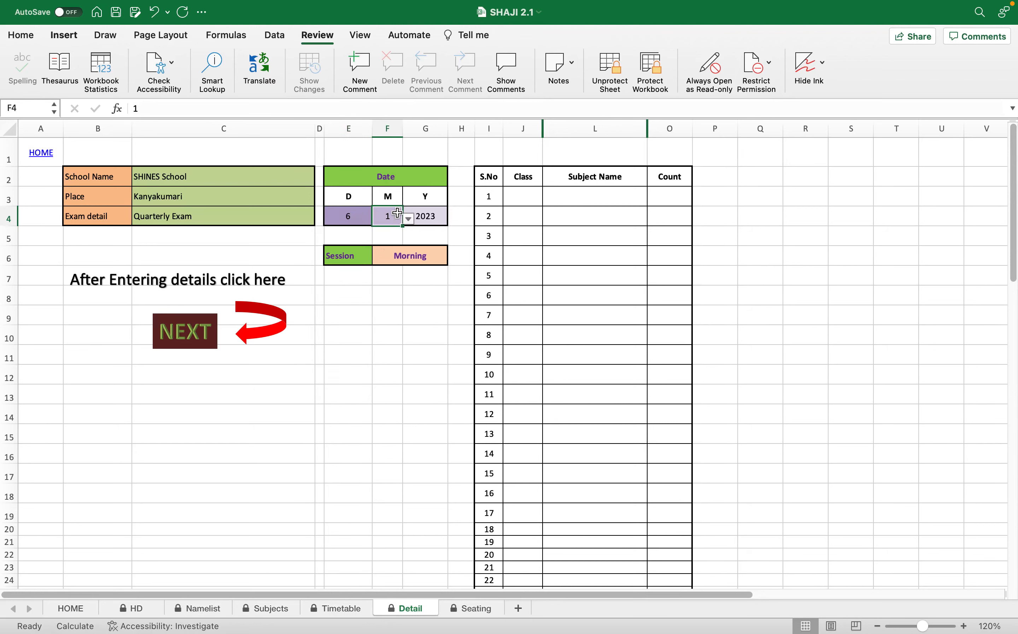
click(409, 219)
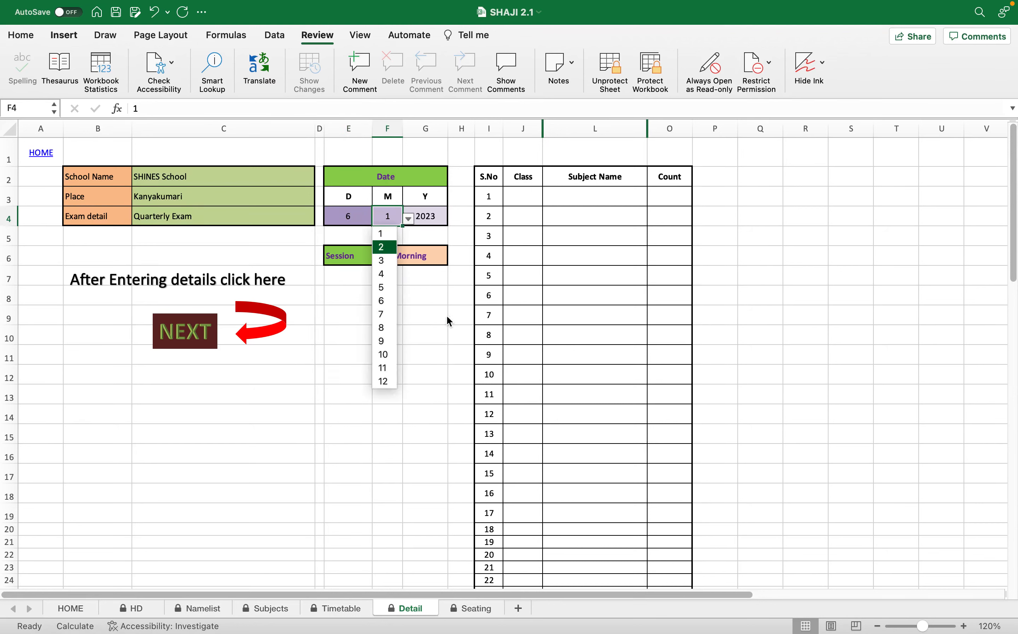
key(Return)
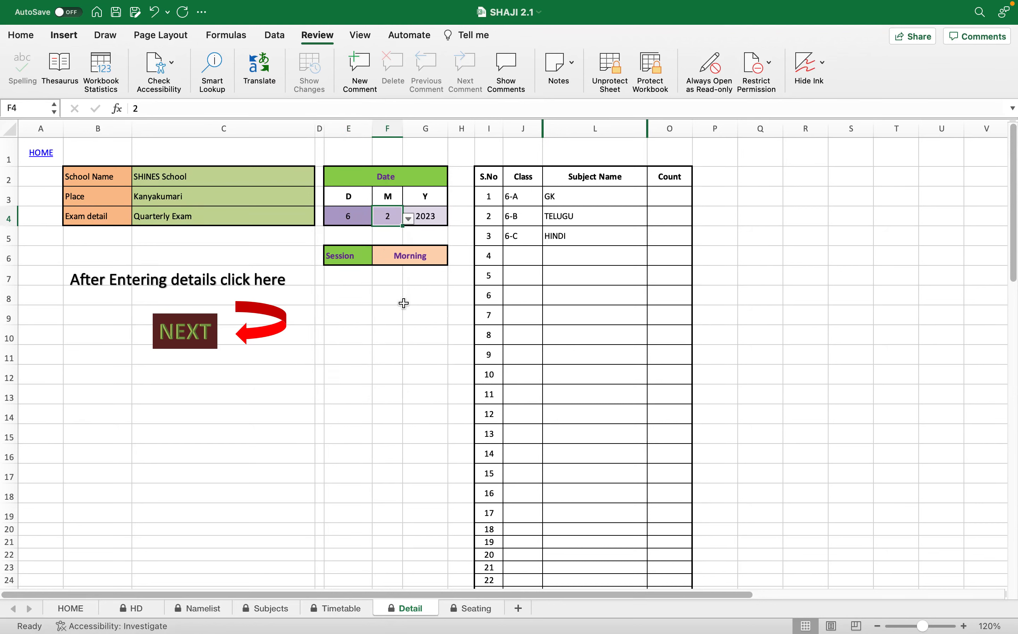
click(441, 219)
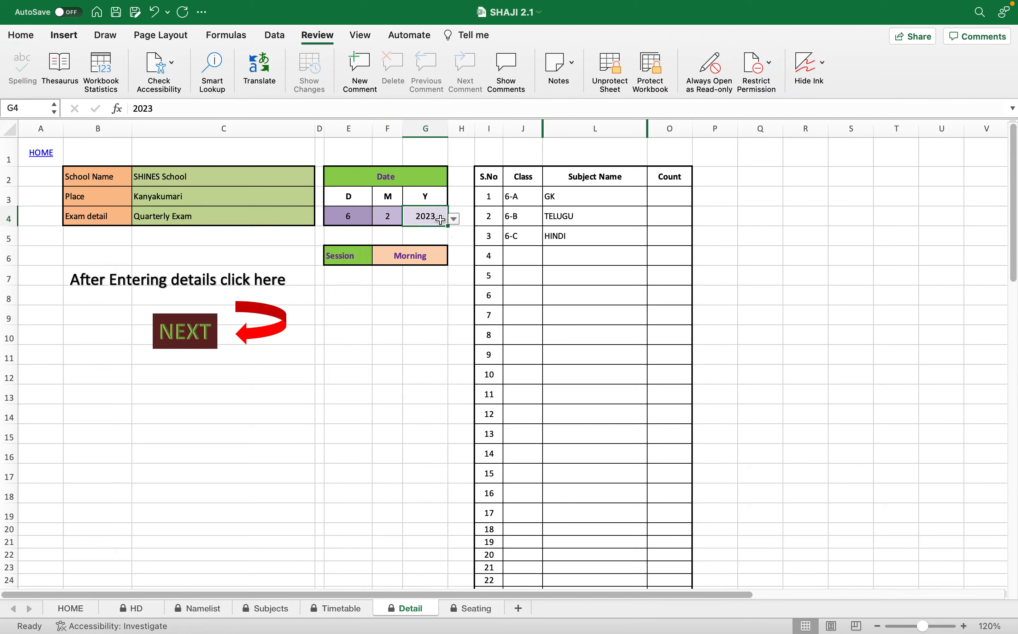
click(436, 254)
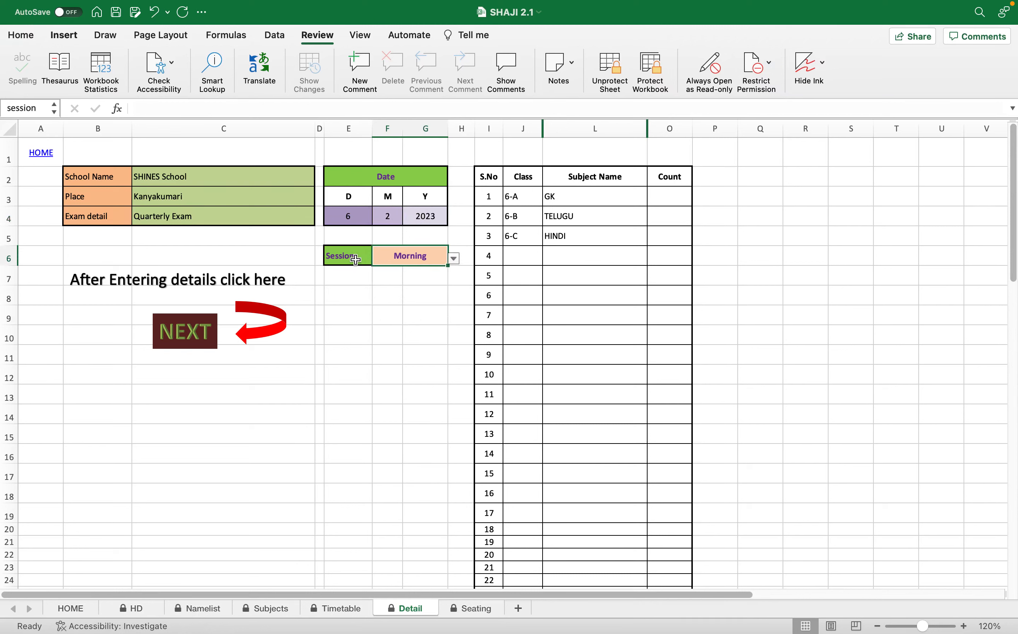
Review the class and subject pairs in the exam details list and the selected exam date.
drag(519, 198, 581, 232)
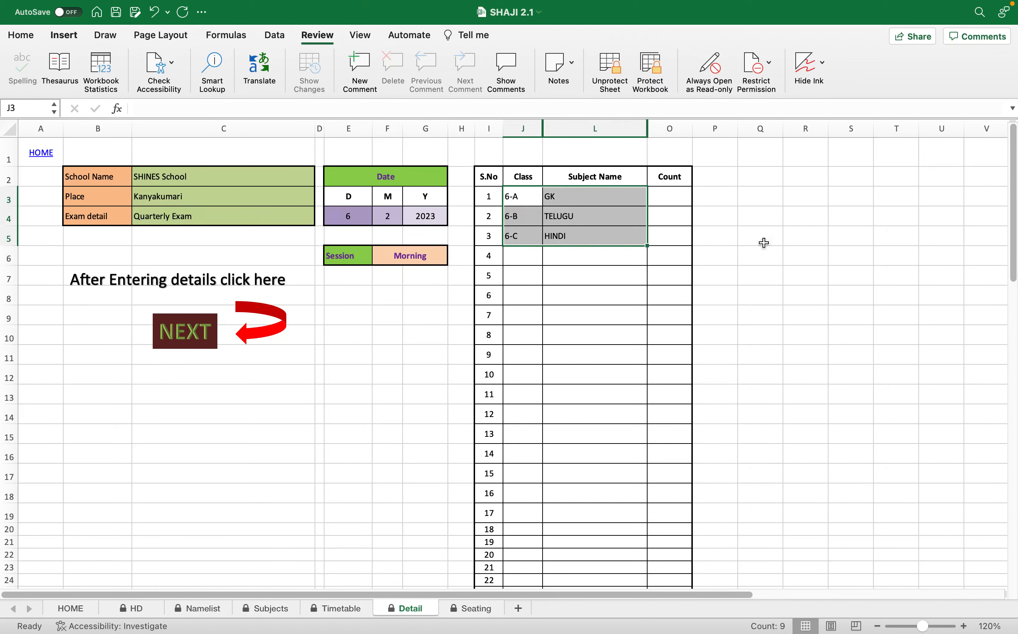
click(529, 195)
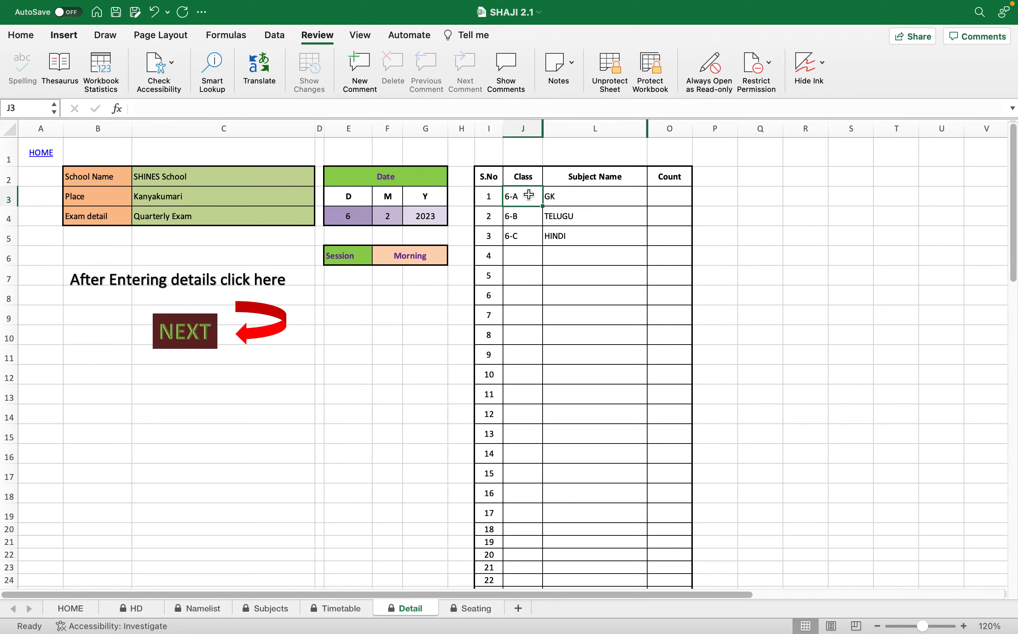
click(596, 196)
click(586, 217)
click(591, 236)
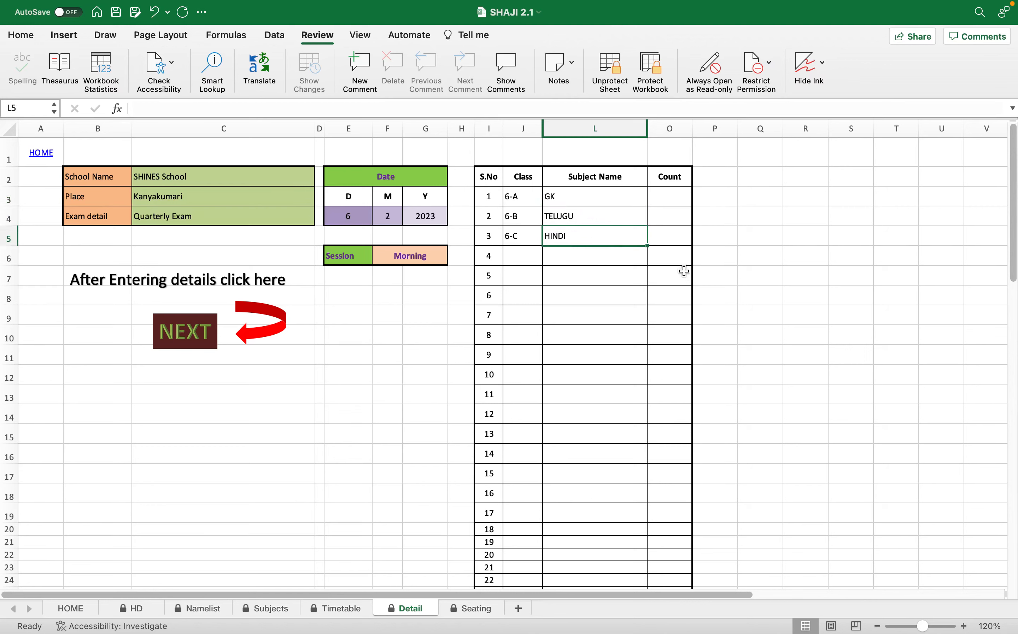
scroll(714, 277, down, 5)
scroll(714, 276, up, 2)
scroll(714, 276, up, 3)
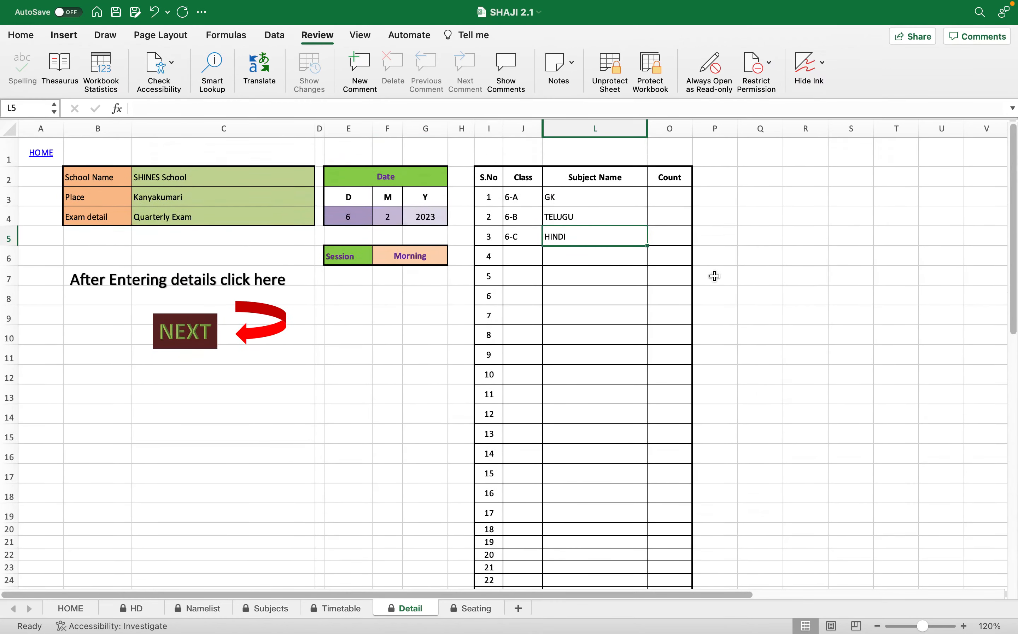
click(354, 214)
drag(353, 214, 426, 216)
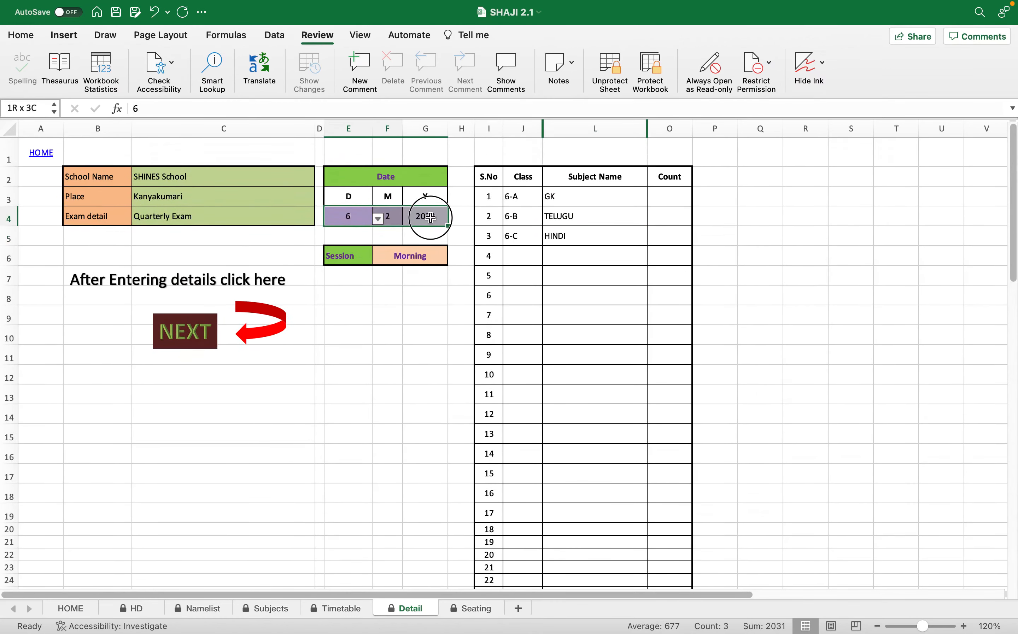
Try the NEXT link on the details sheet, and open the Seating sheet by way of the home sheet.
click(205, 334)
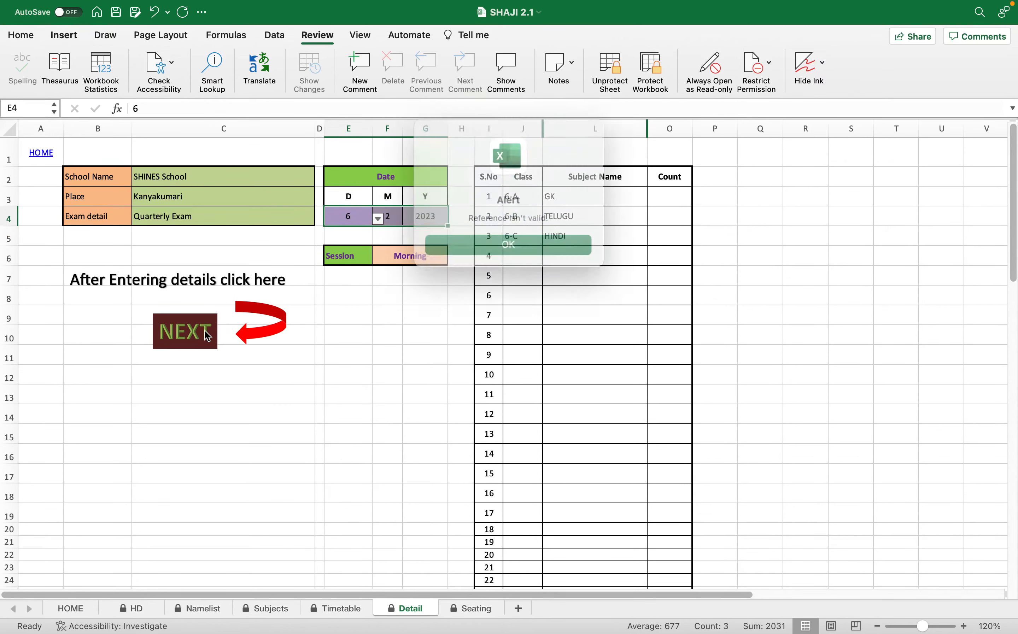
click(509, 244)
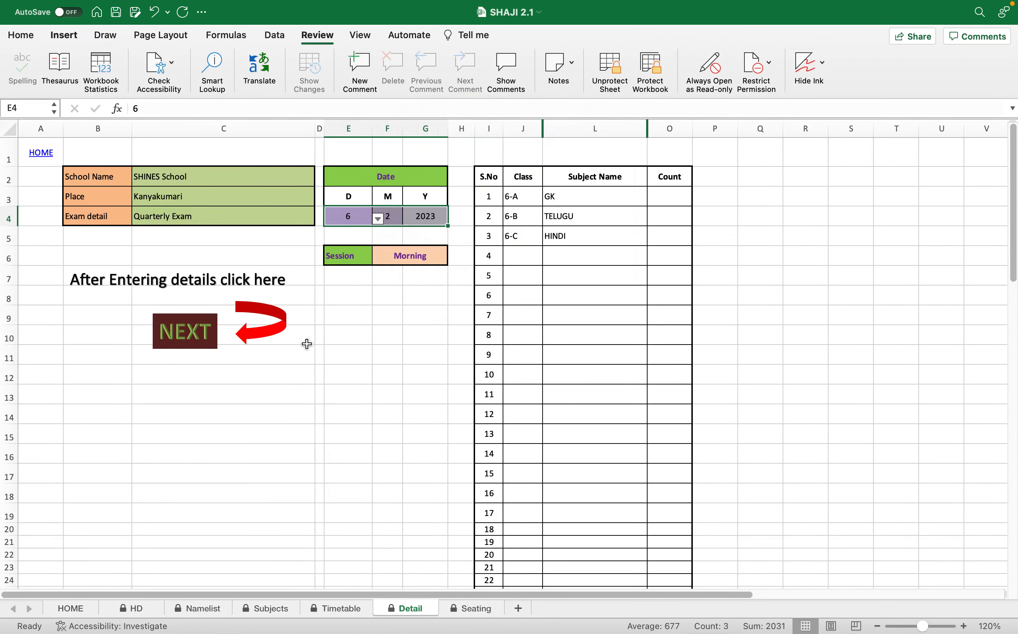
click(42, 157)
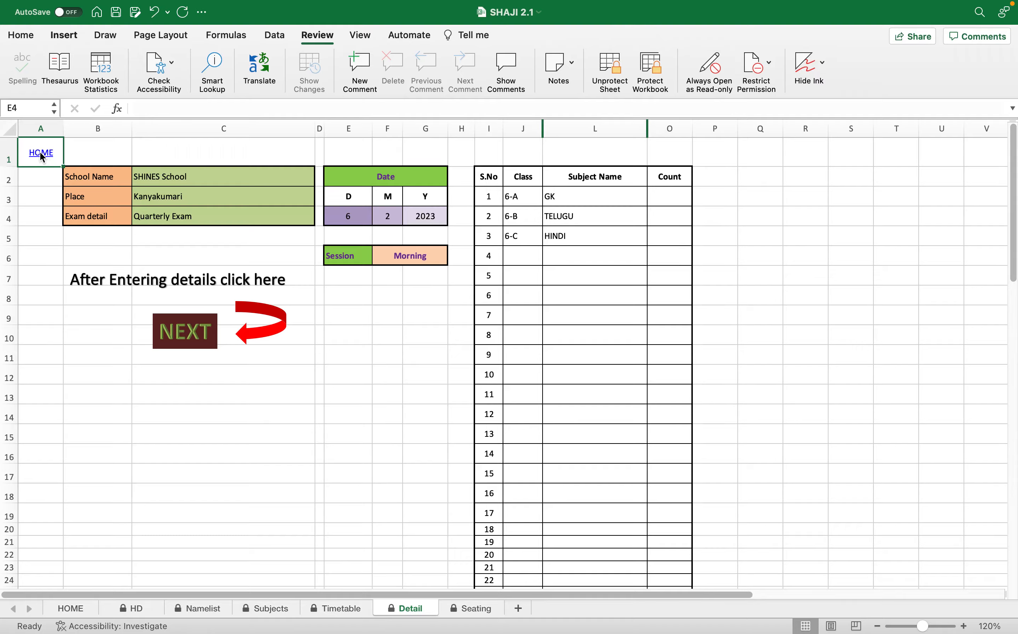
click(42, 155)
click(568, 288)
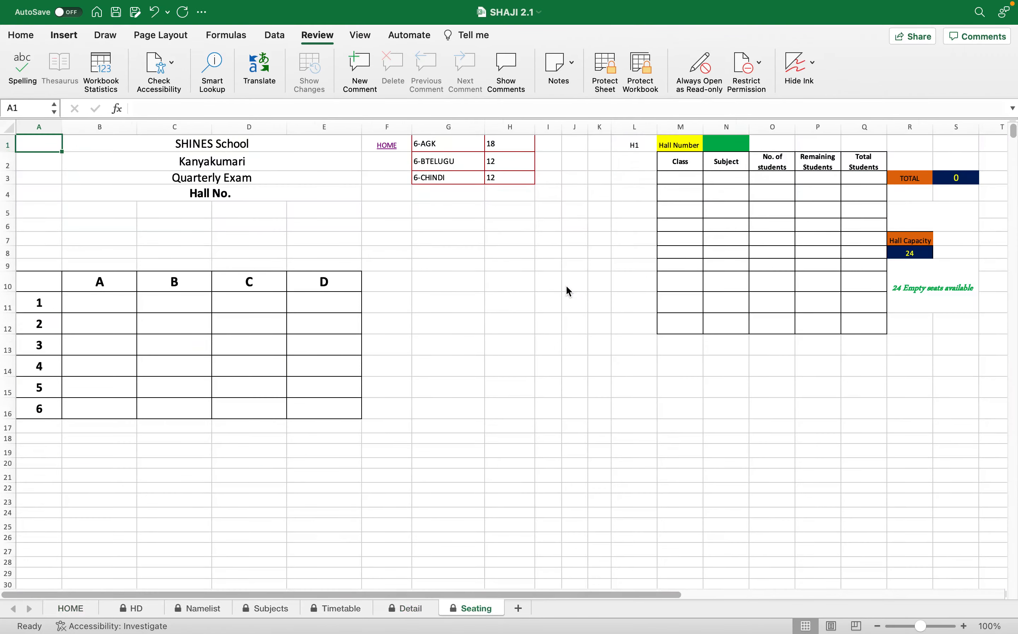
Set the first seating plan's hall number to Hall1 and review the student counts per class and subject.
click(728, 146)
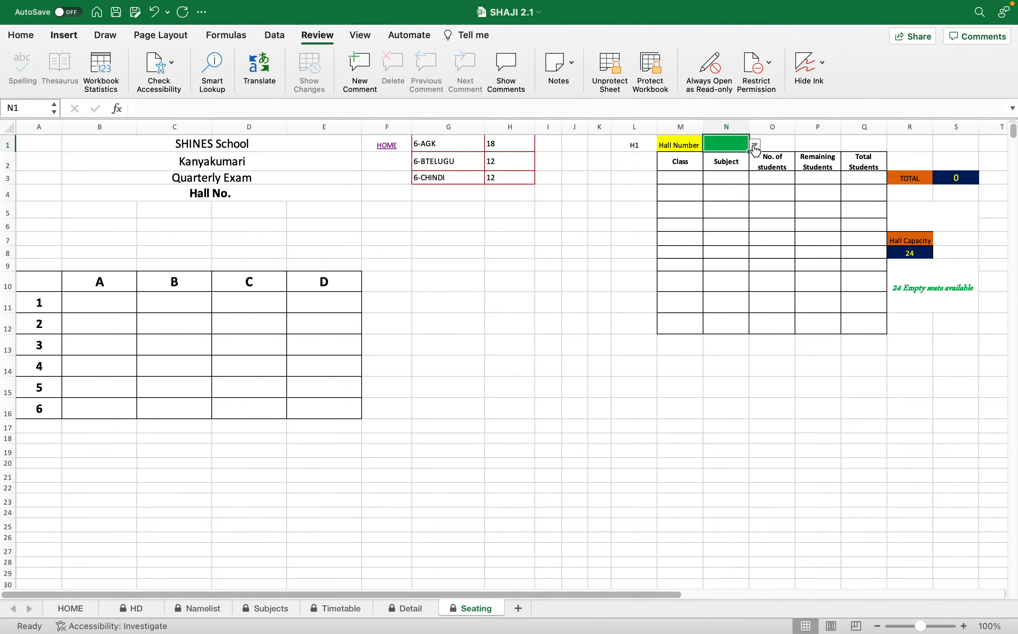
click(755, 145)
click(721, 165)
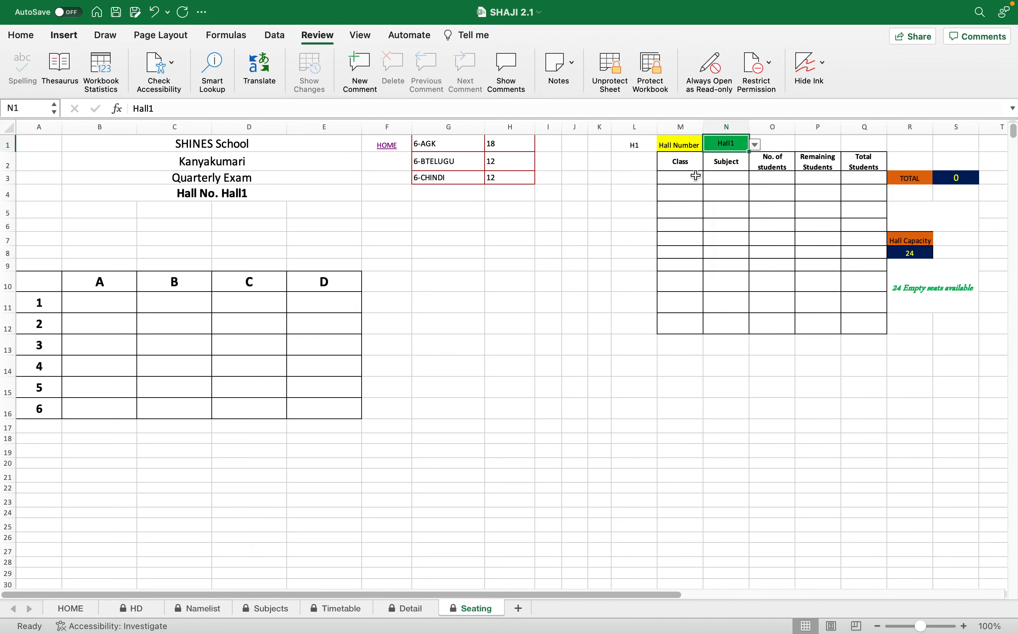
click(696, 176)
drag(439, 144, 503, 180)
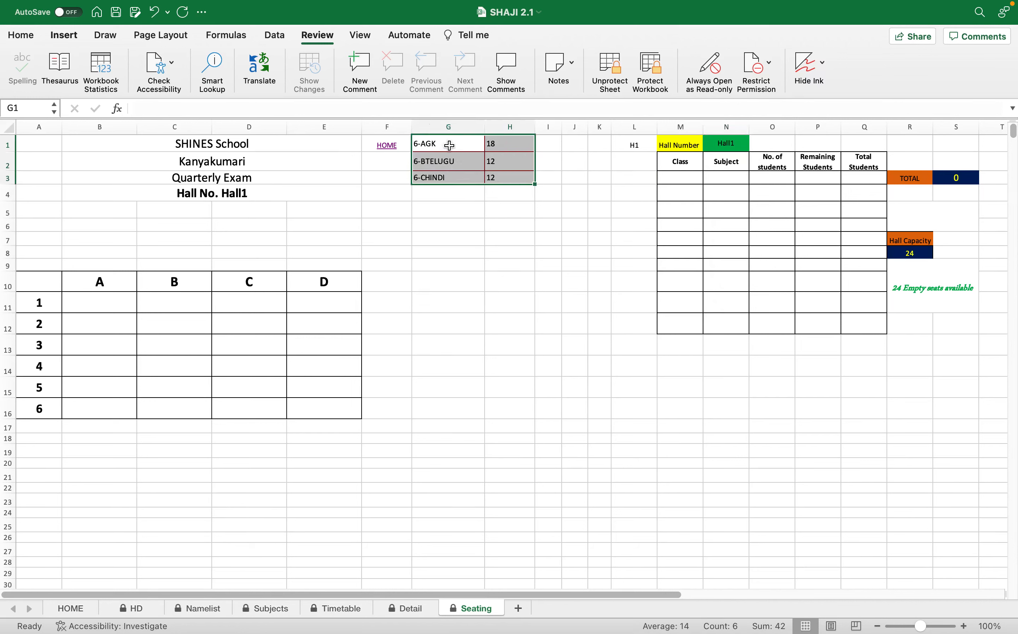
Allocate 12 students of class 6-A with subject GK in Hall1's first row and review the seating grid.
click(692, 177)
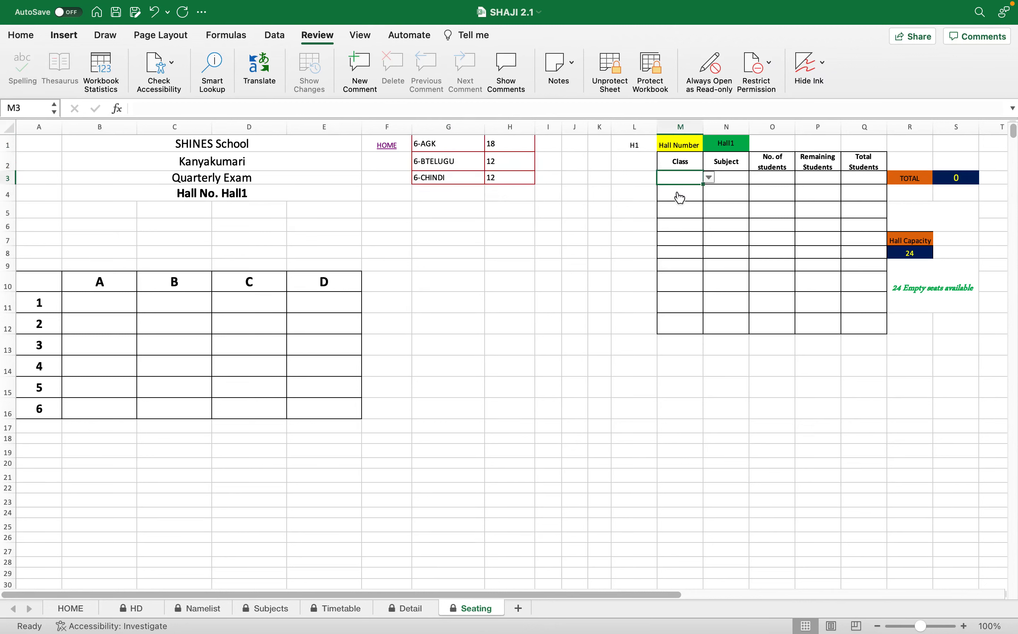
key(alt+Down)
click(680, 192)
click(728, 180)
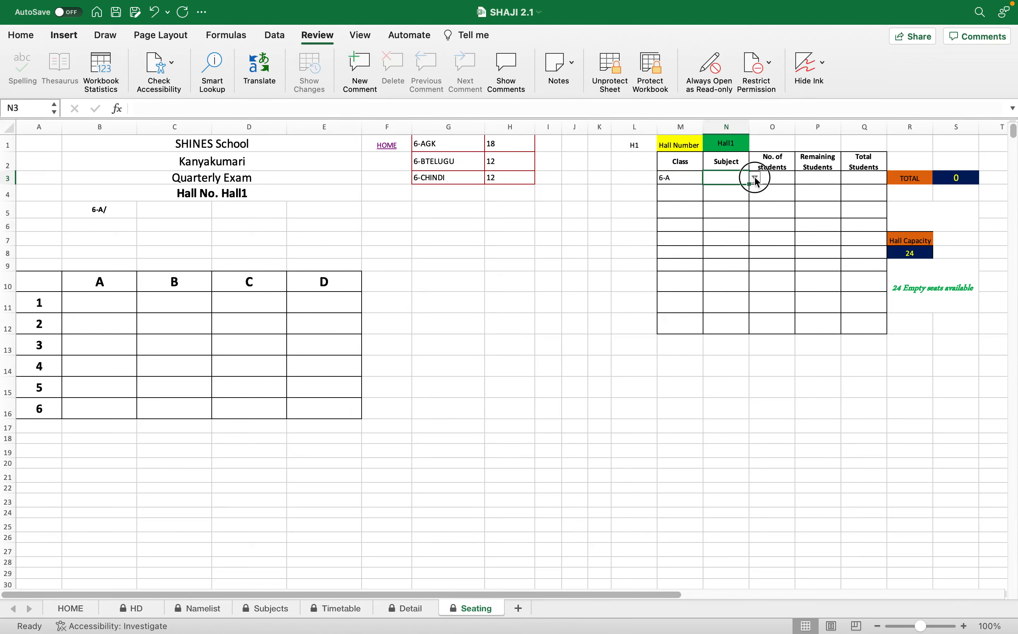
click(755, 178)
click(745, 193)
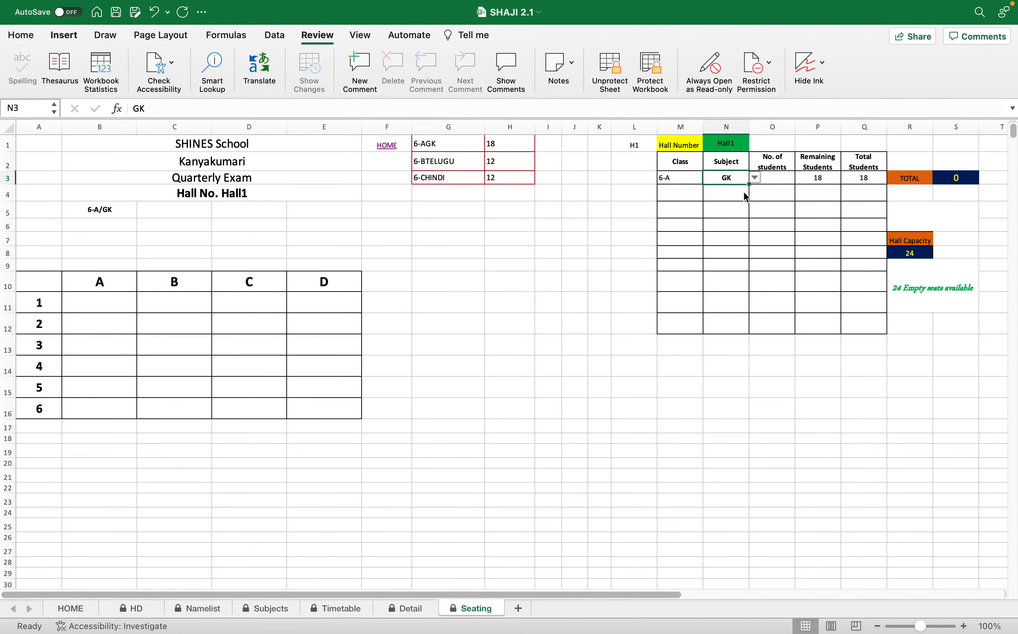
click(820, 180)
click(779, 178)
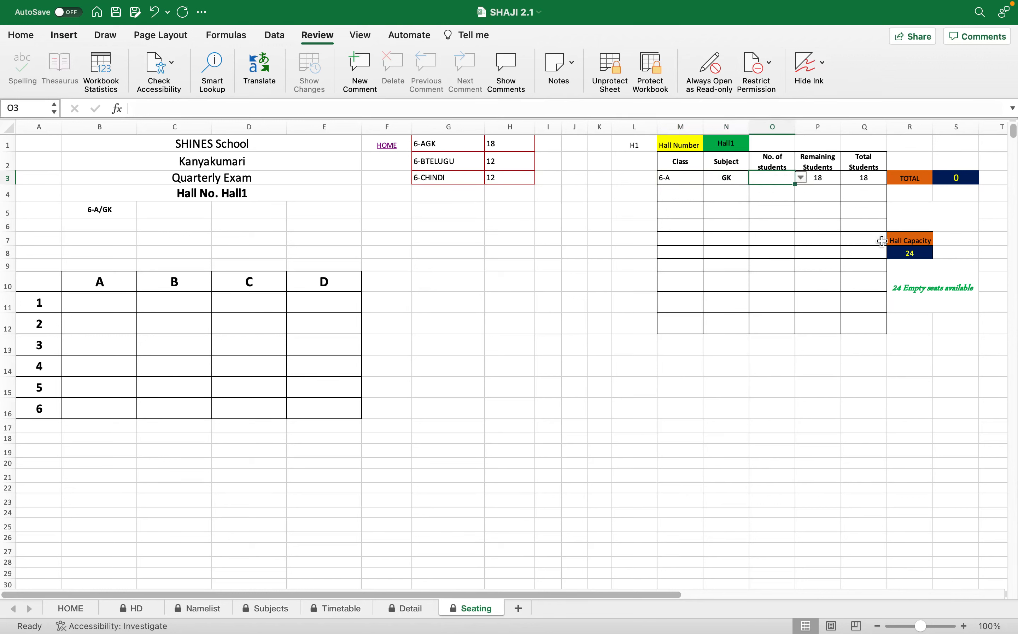
click(801, 178)
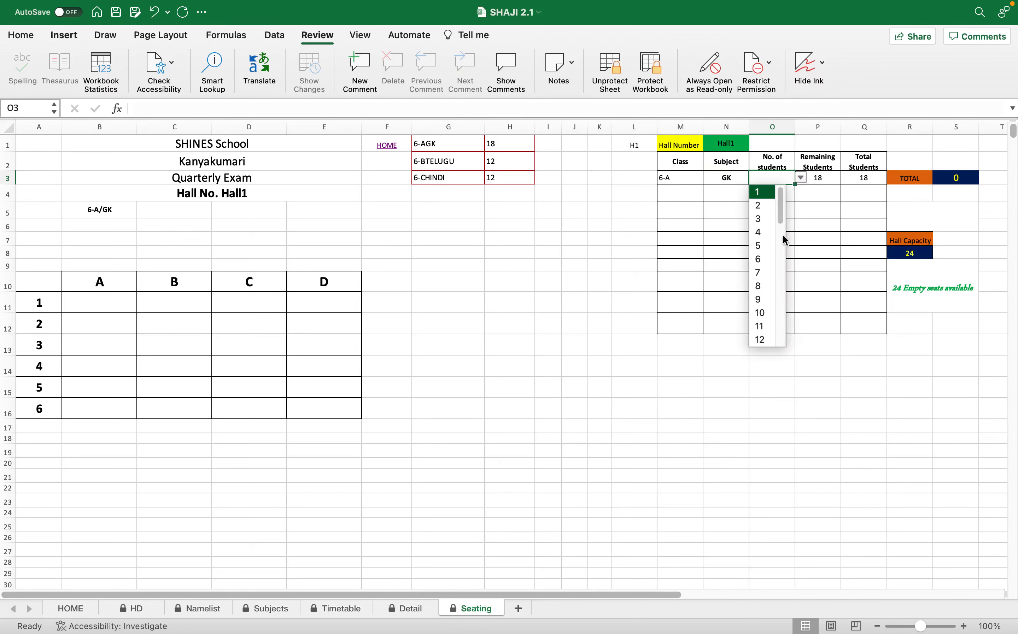
click(762, 340)
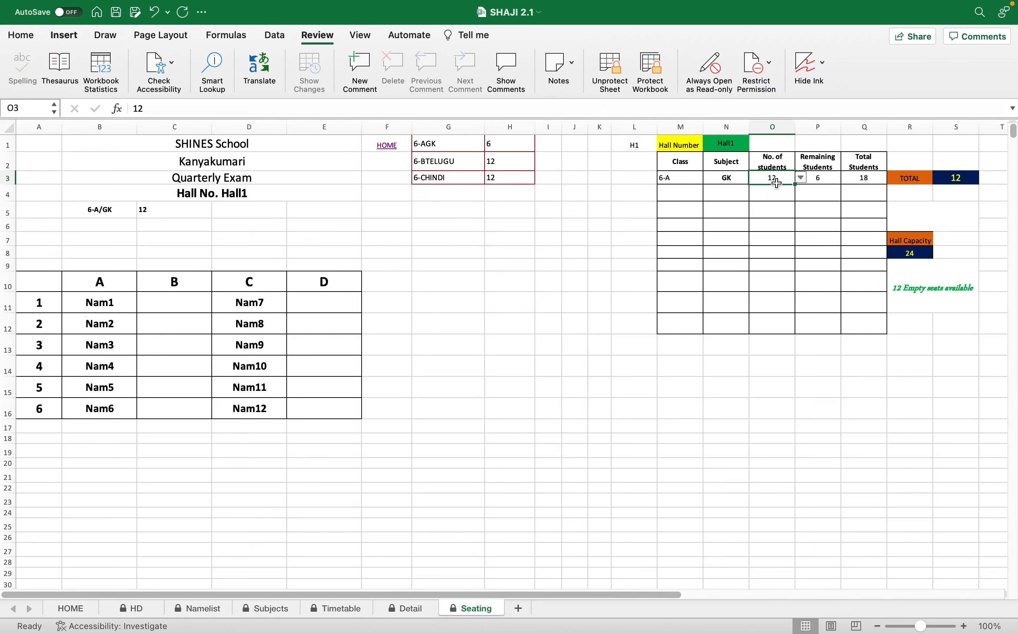
drag(33, 282, 355, 409)
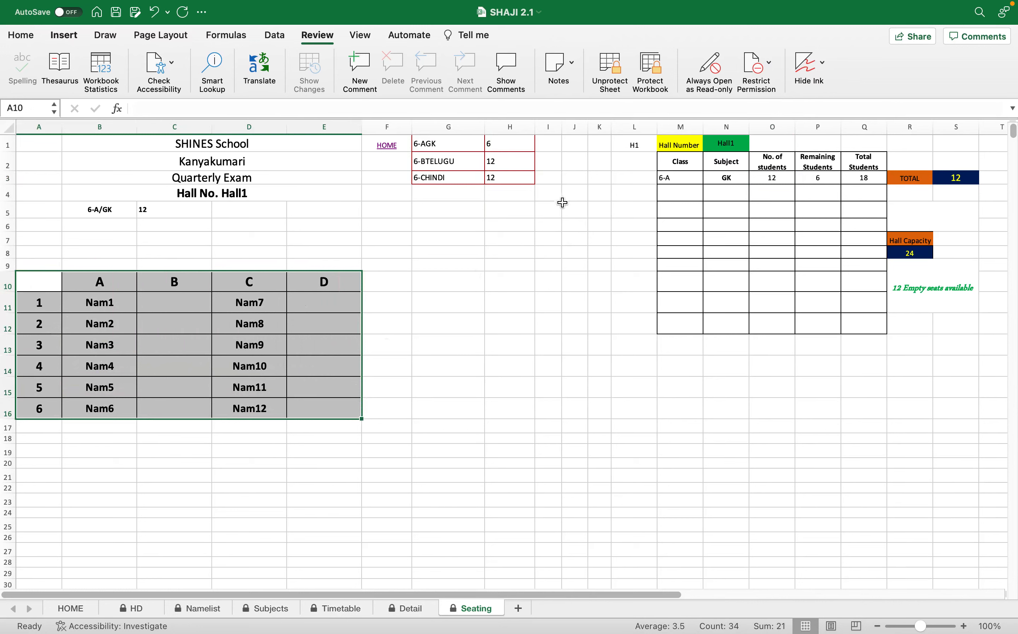
Allocate 12 students of class 6-B with subject TELUGU in Hall1's second row and review the filled seating grid.
click(677, 194)
click(709, 195)
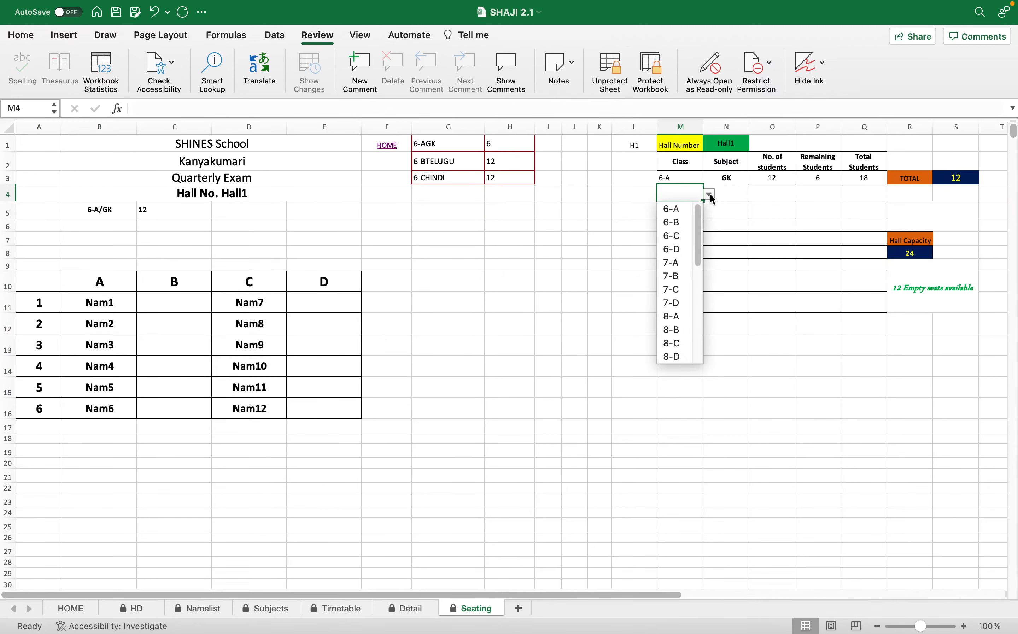
click(680, 224)
click(729, 192)
click(754, 194)
click(737, 221)
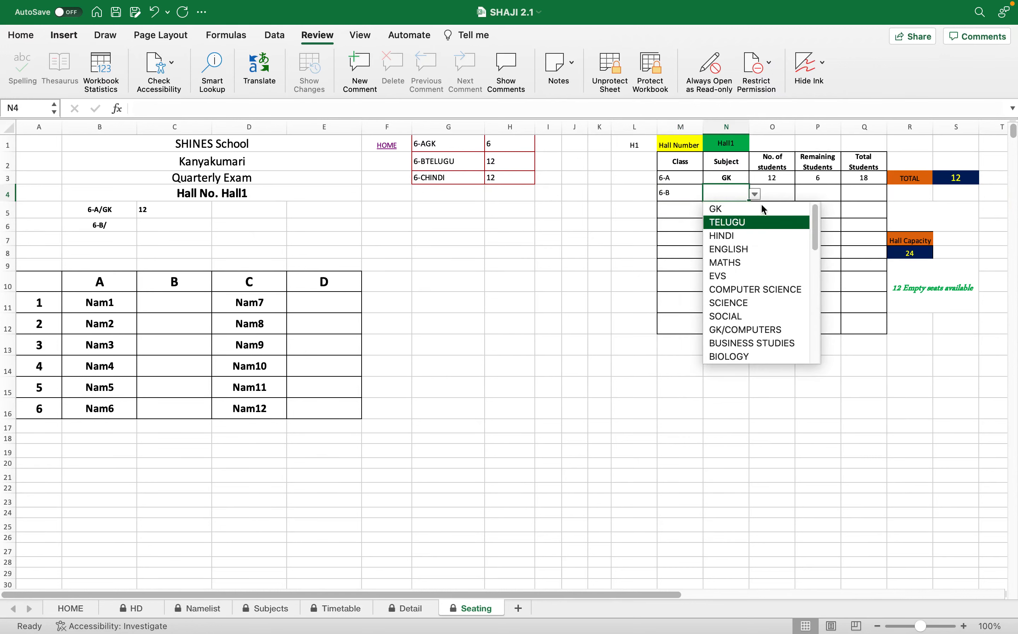
click(773, 191)
click(802, 194)
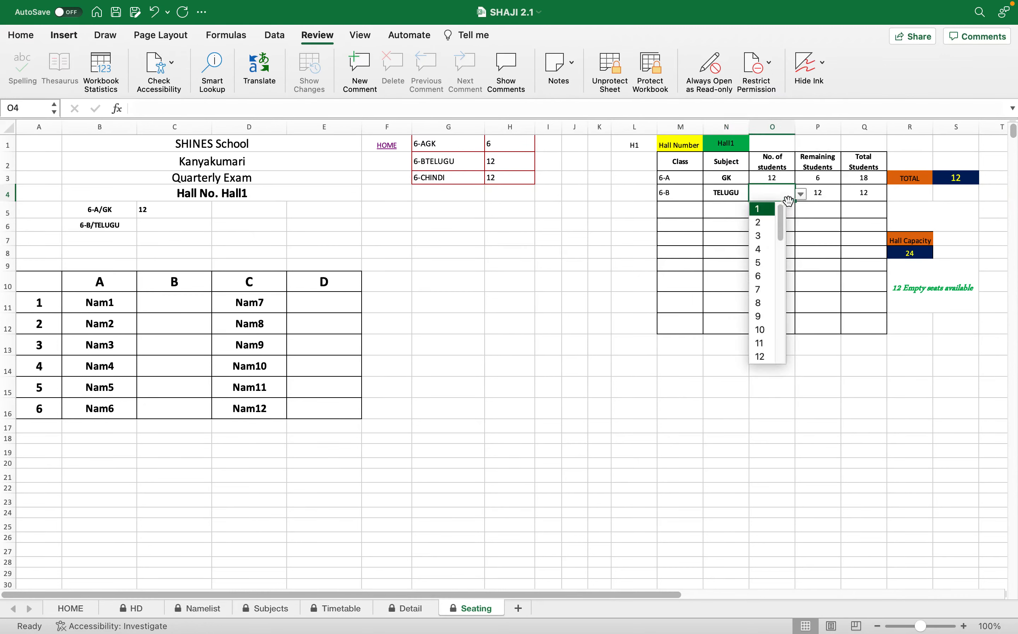
click(767, 363)
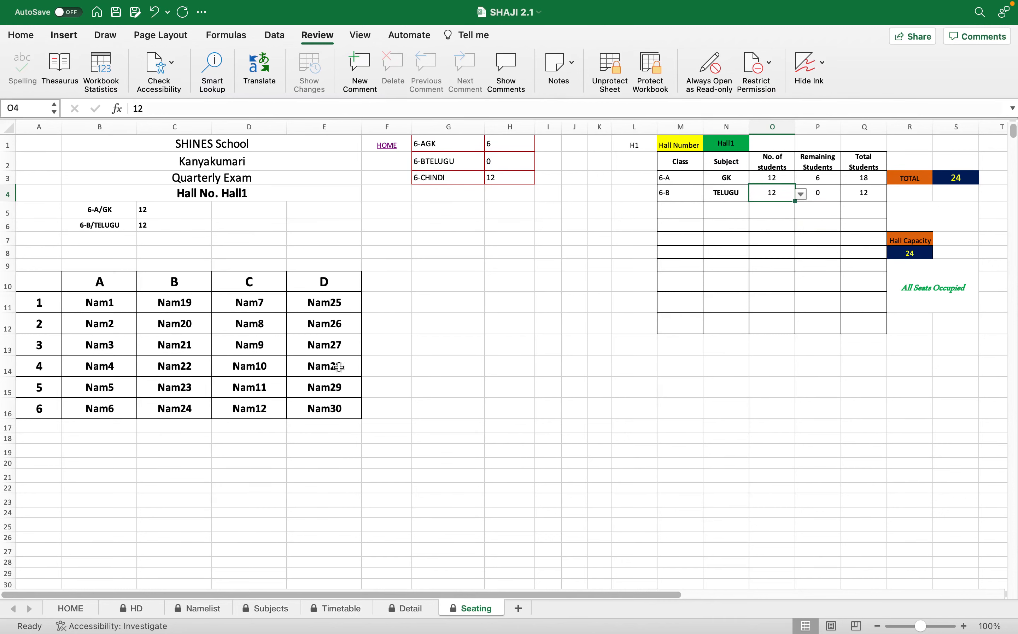
drag(43, 281, 352, 406)
Set the hall number of the second seating plan, marked H2, to Hall2.
scroll(588, 384, down, 3)
scroll(587, 383, down, 10)
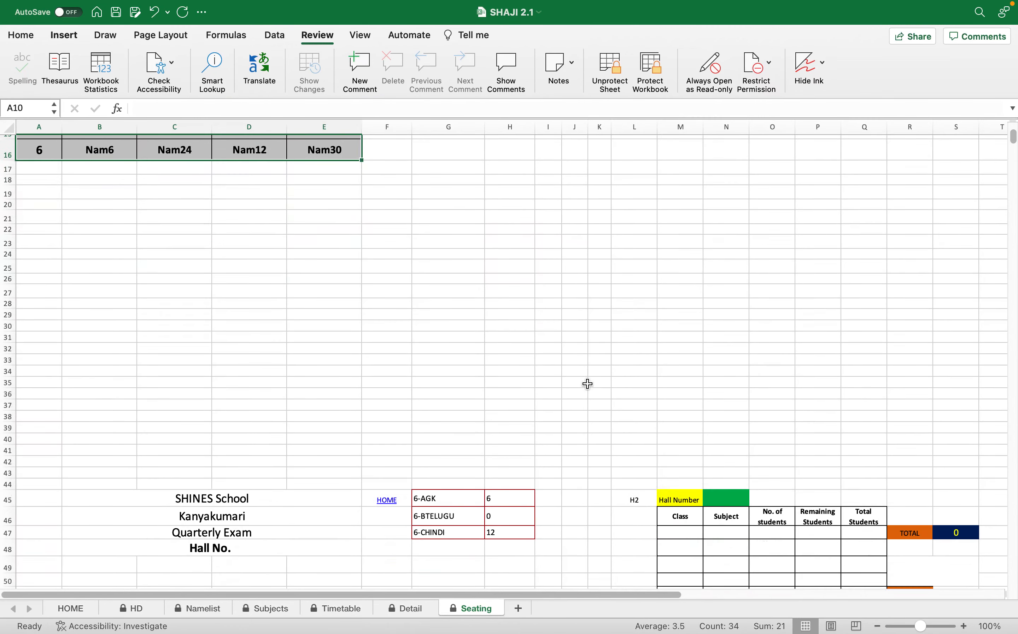
click(743, 279)
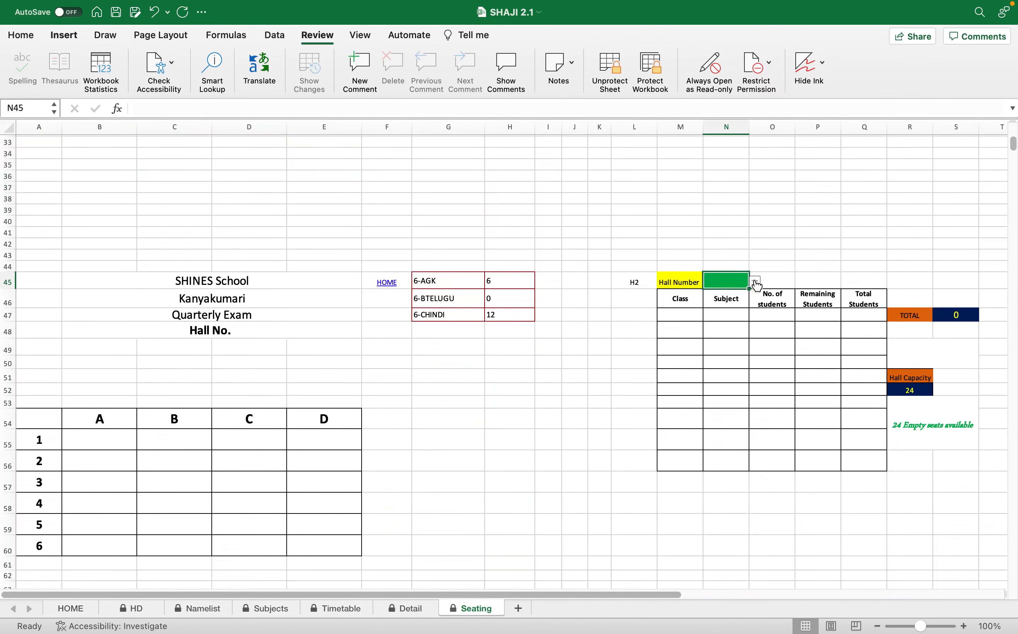
click(755, 282)
click(732, 312)
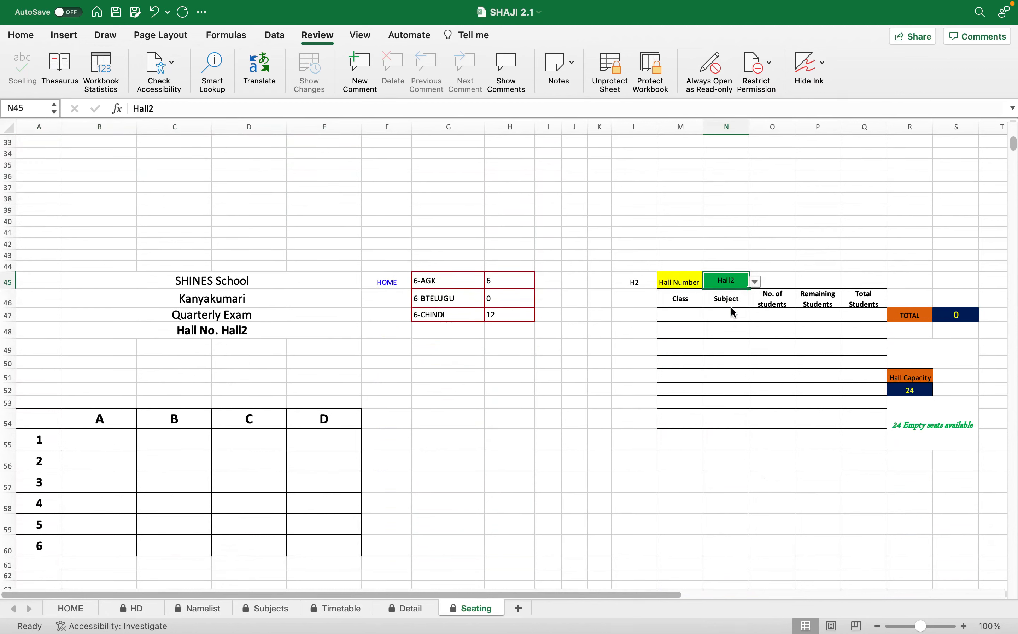
Allocate 6 students of class 6-A with subject GK in Hall2's first row.
click(673, 315)
click(709, 314)
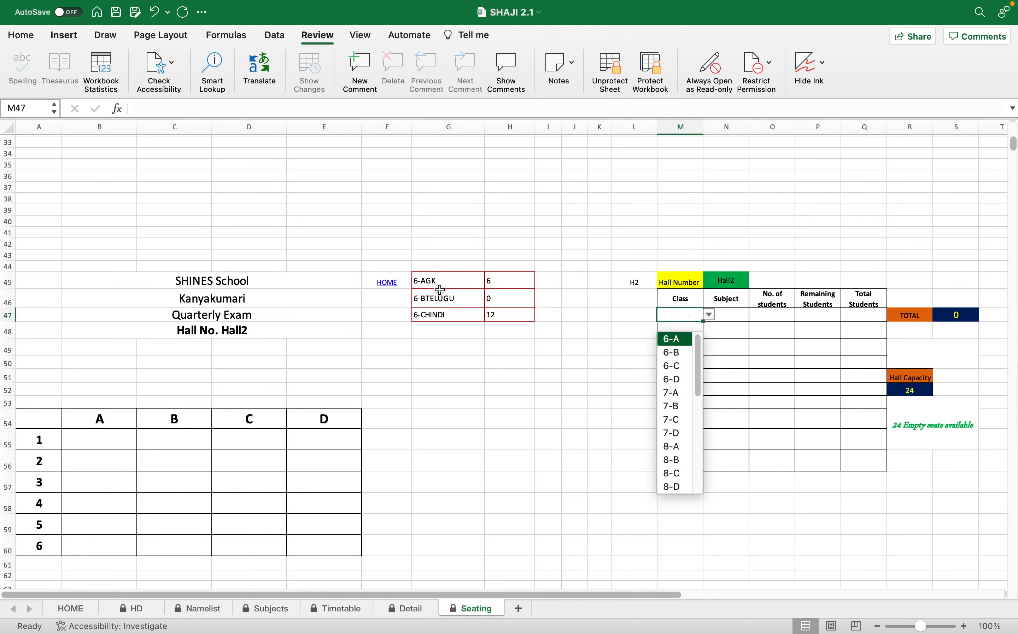
click(678, 339)
click(733, 315)
click(755, 314)
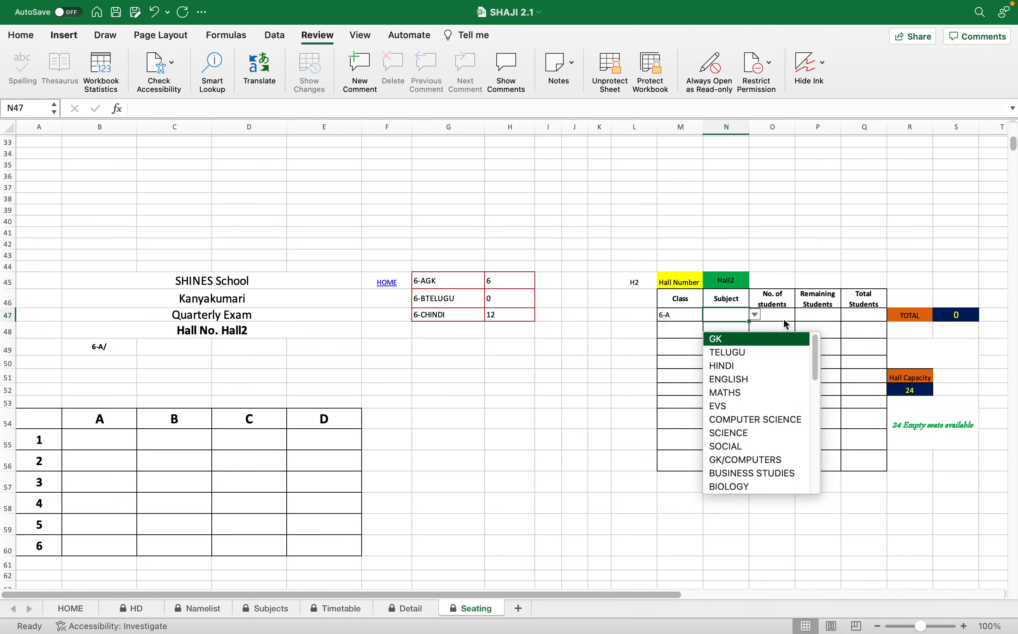
click(784, 339)
click(782, 315)
click(801, 315)
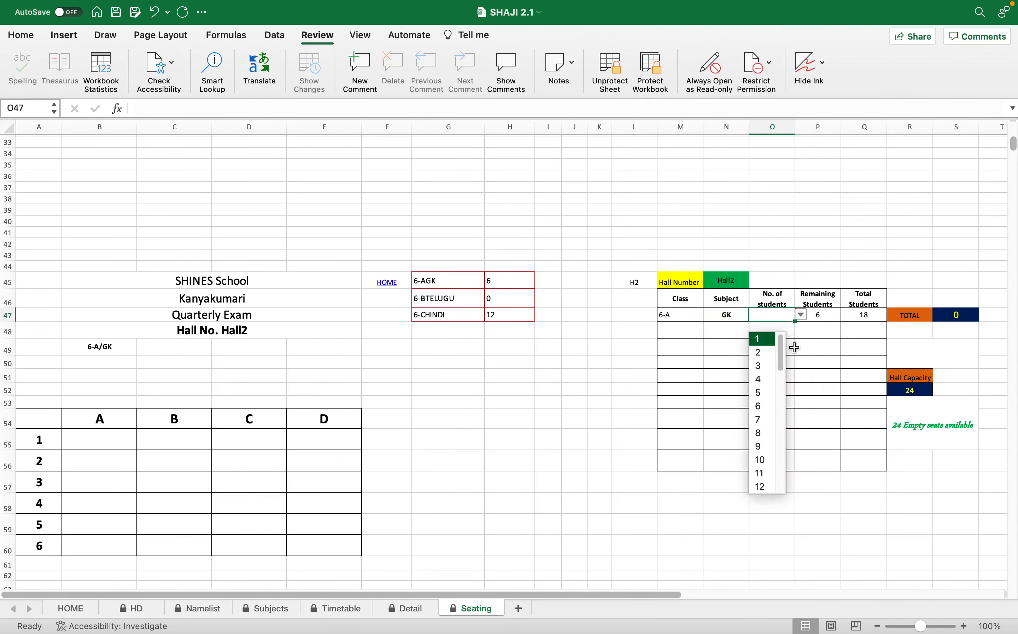
click(770, 406)
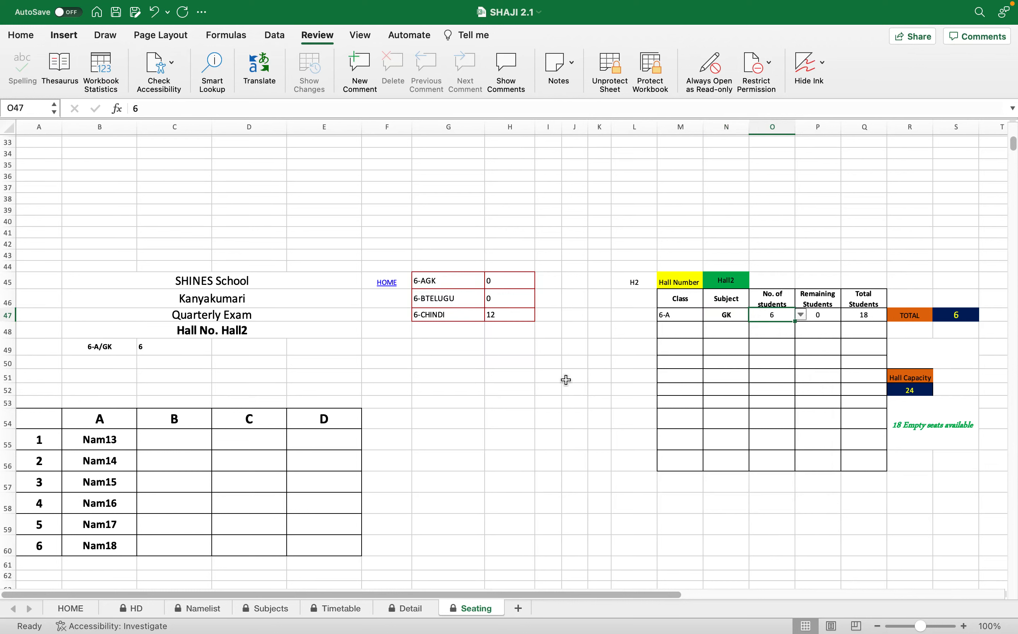
Allocate 12 students of class 6-C with subject HINDI in Hall2's second row.
click(678, 332)
click(709, 331)
click(671, 383)
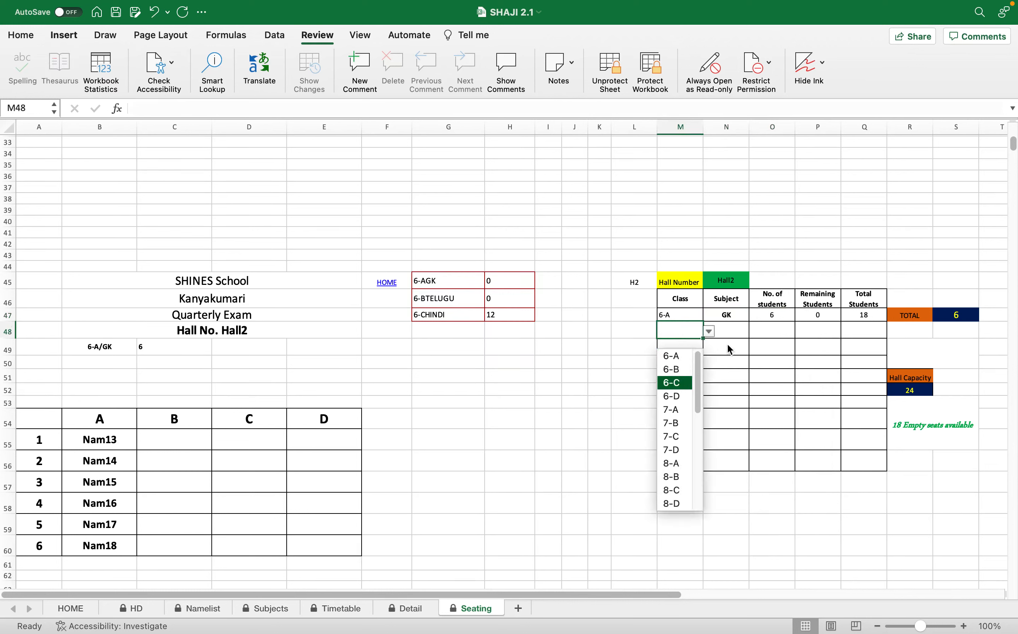
click(739, 330)
click(756, 333)
click(740, 380)
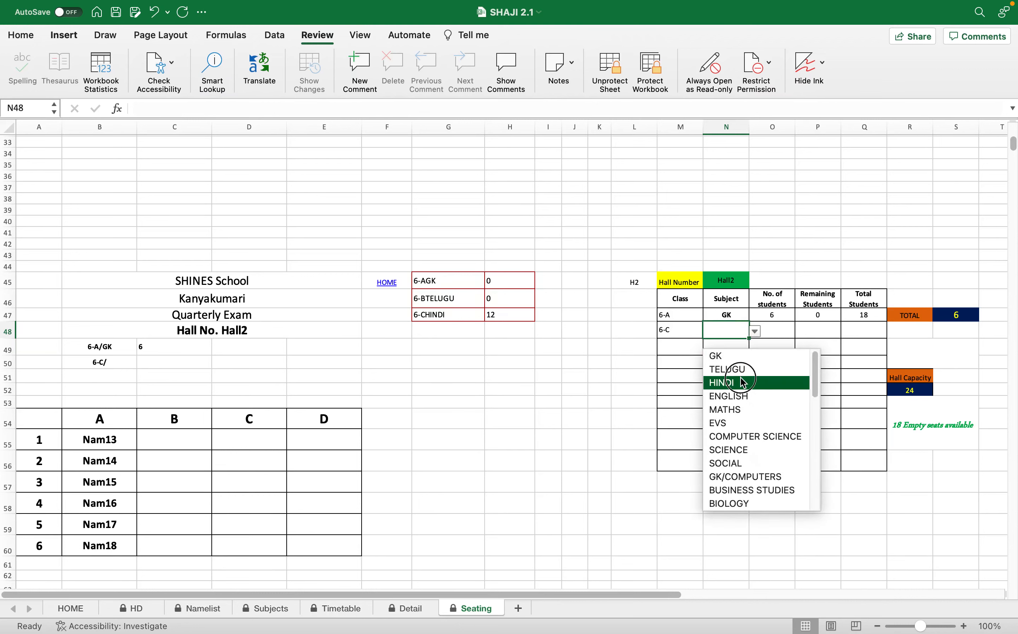
click(774, 332)
click(802, 332)
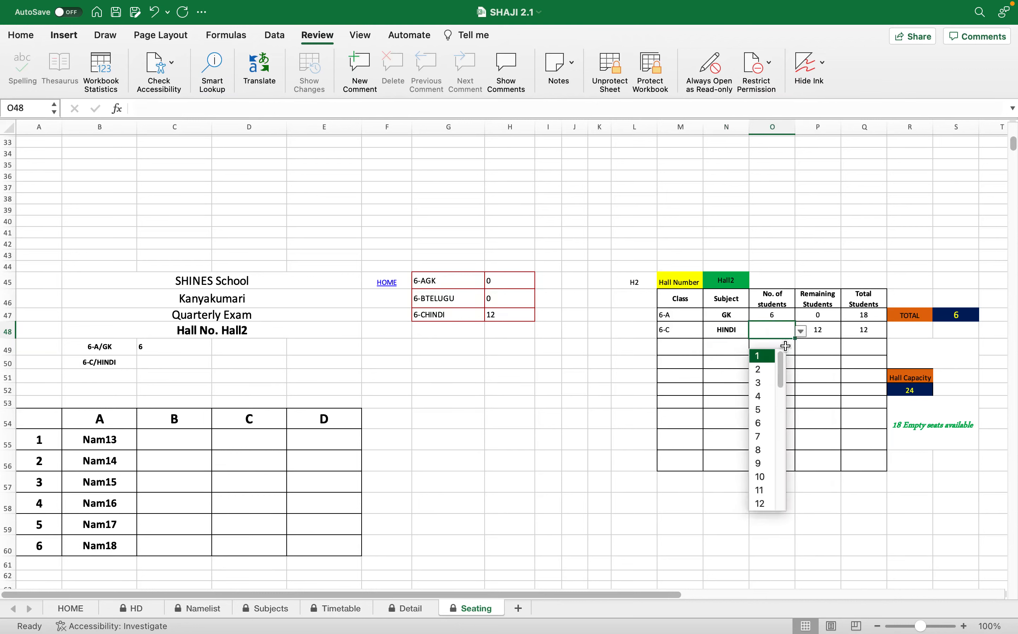
click(766, 503)
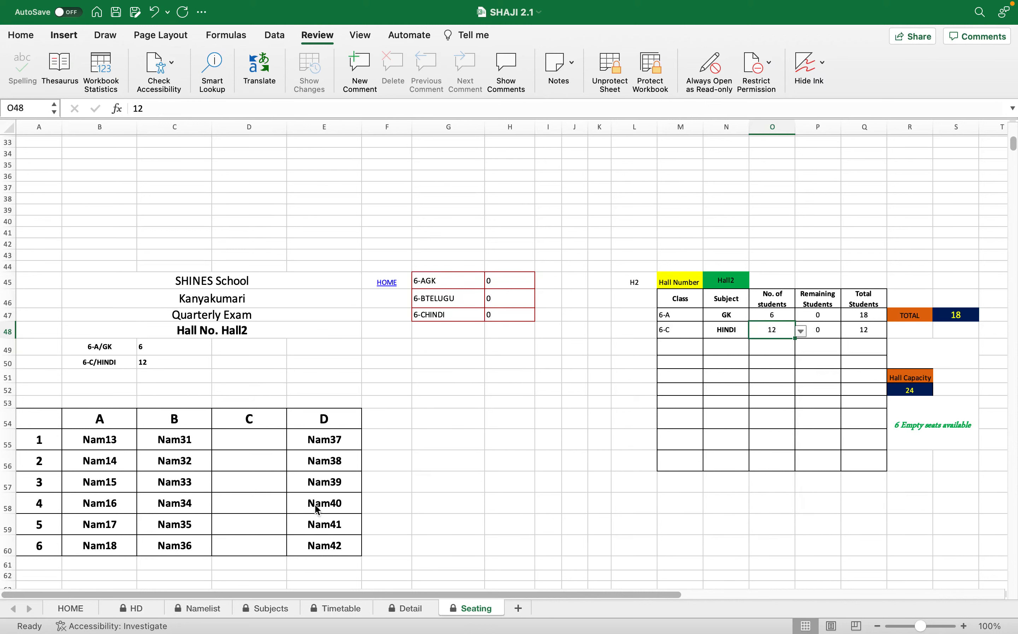
scroll(237, 489, down, 1)
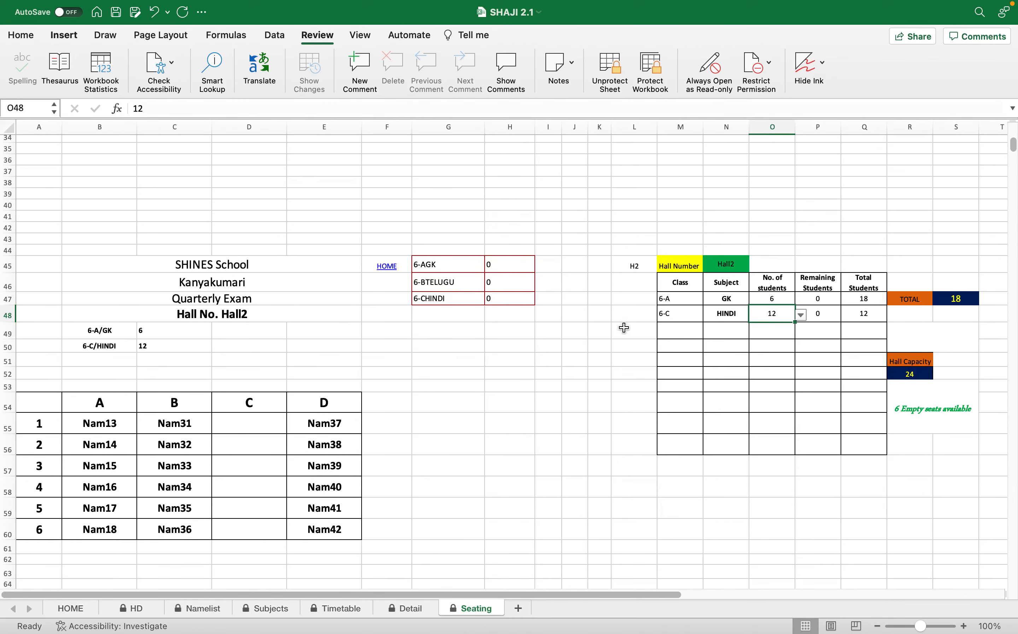
Check the remaining-student counts for the three class-subject pairs, and open the Seating sheet's print output as a PDF in Preview.
drag(507, 265, 511, 299)
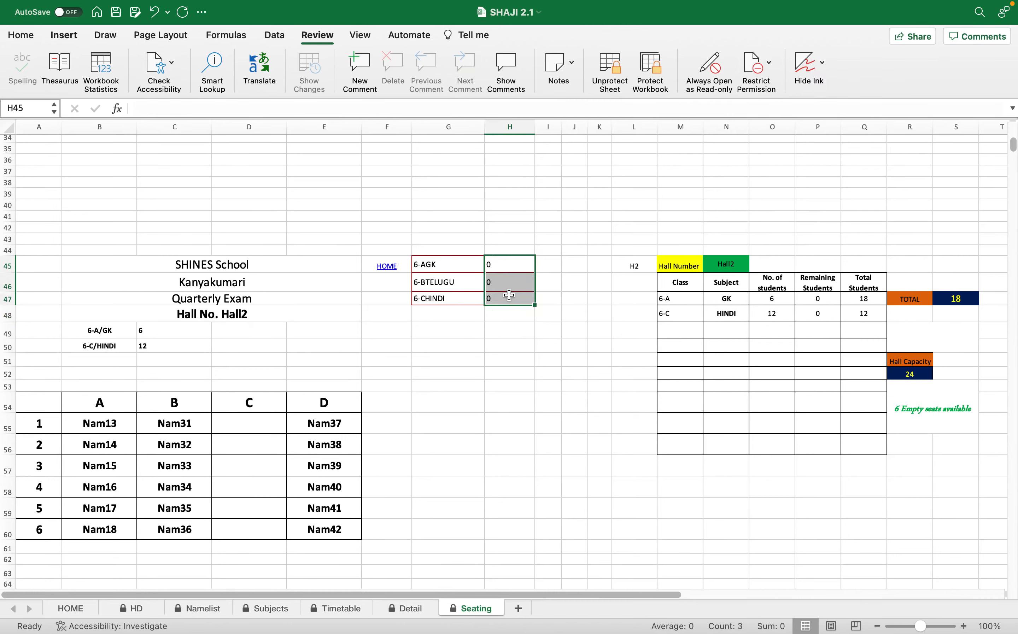
scroll(539, 363, up, 10)
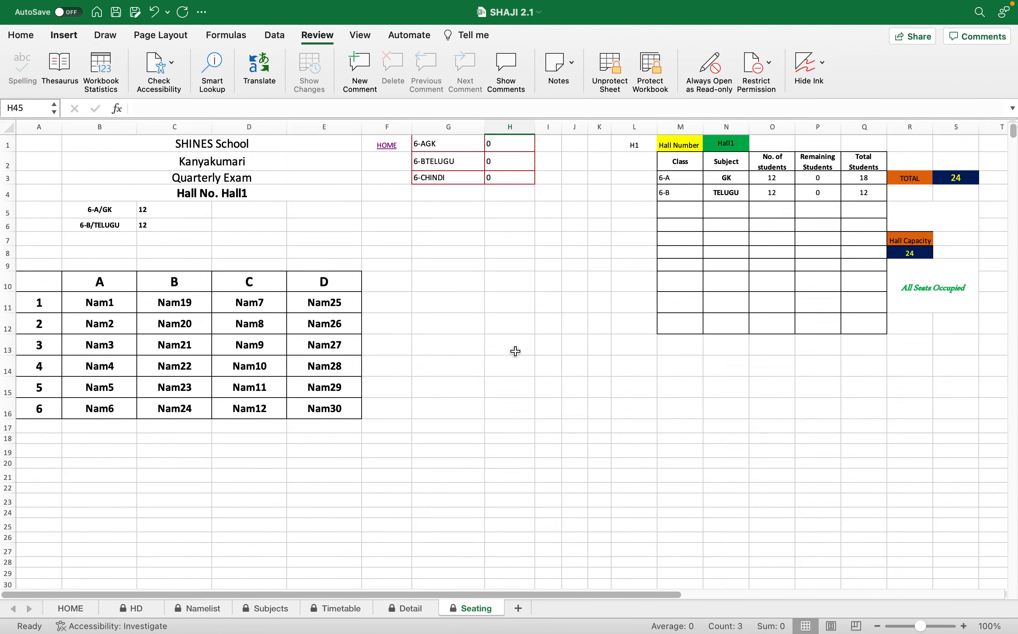
key(super+p)
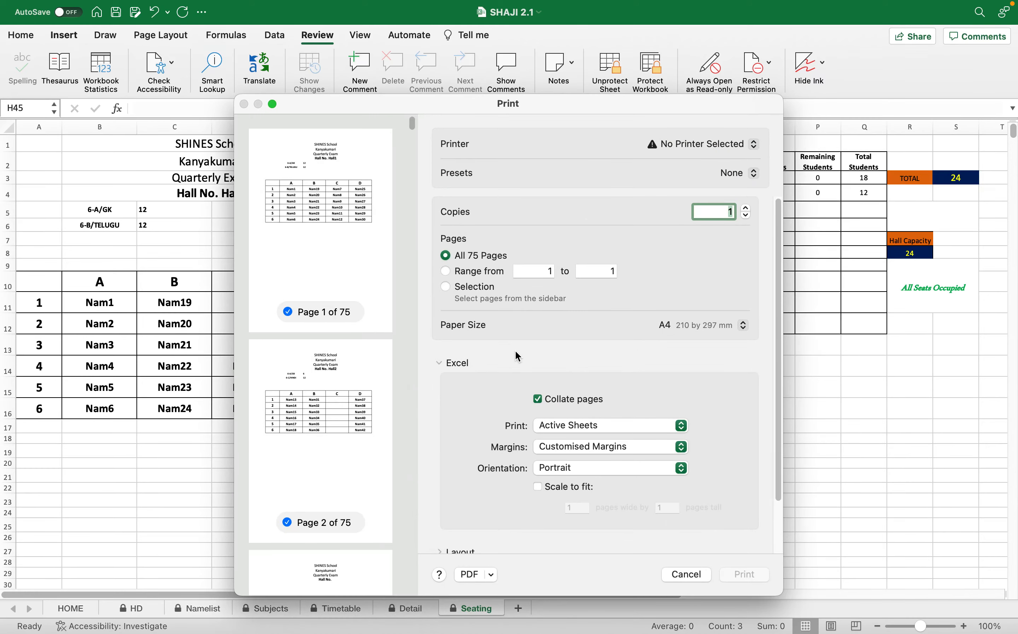
click(491, 575)
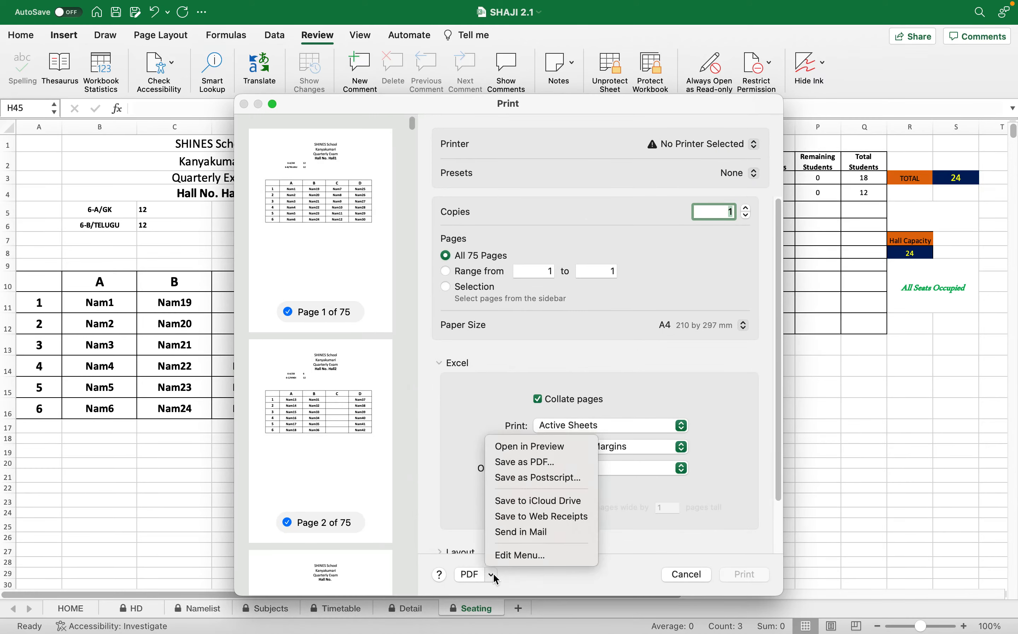
click(518, 447)
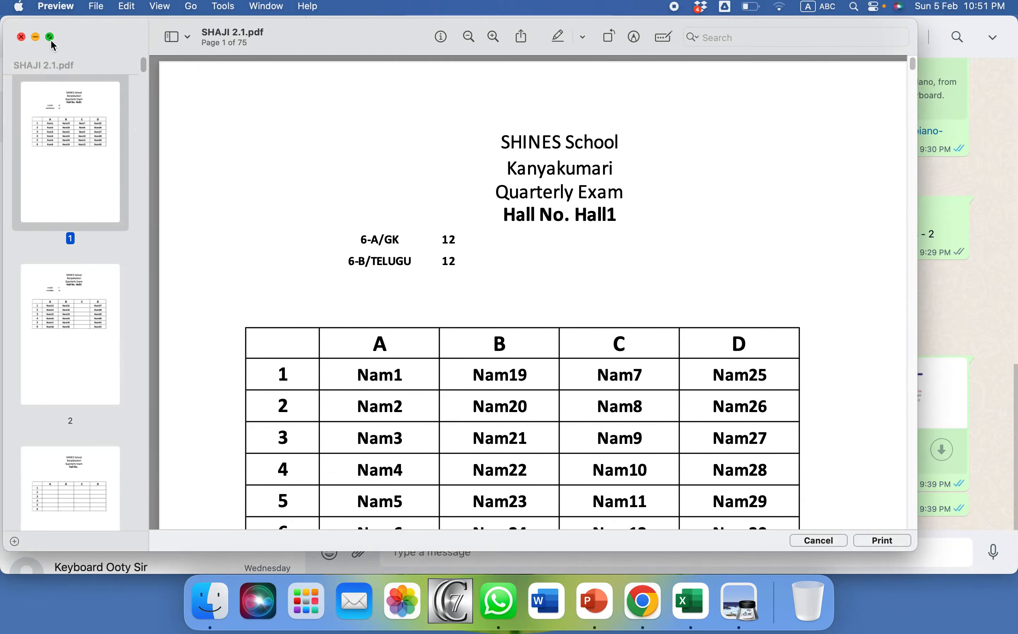
View the PDF in full screen and examine the printed seating pages for Hall1 and Hall2.
click(50, 37)
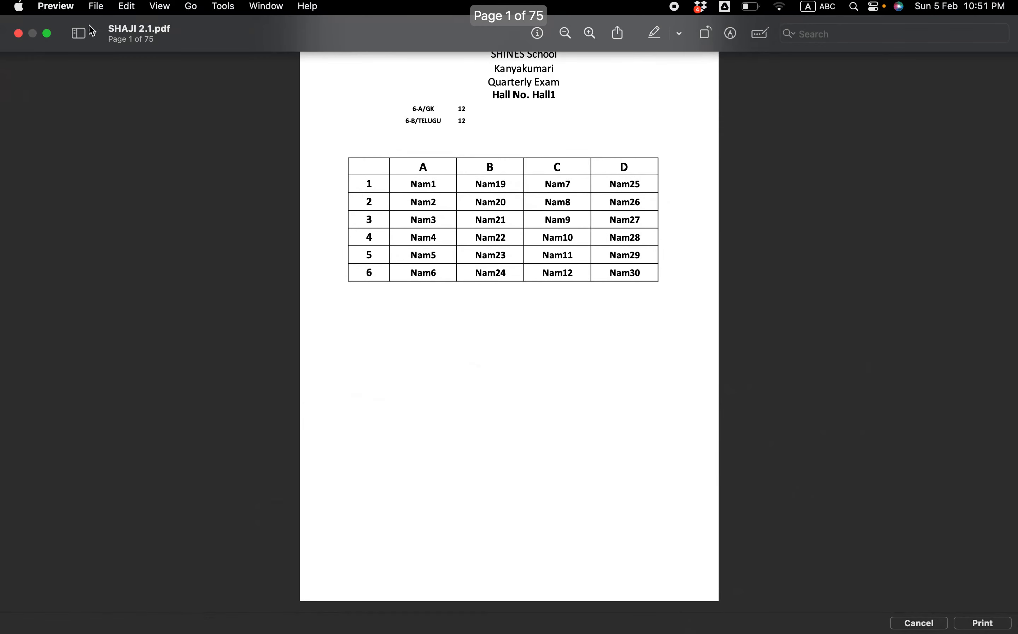
click(93, 35)
click(109, 184)
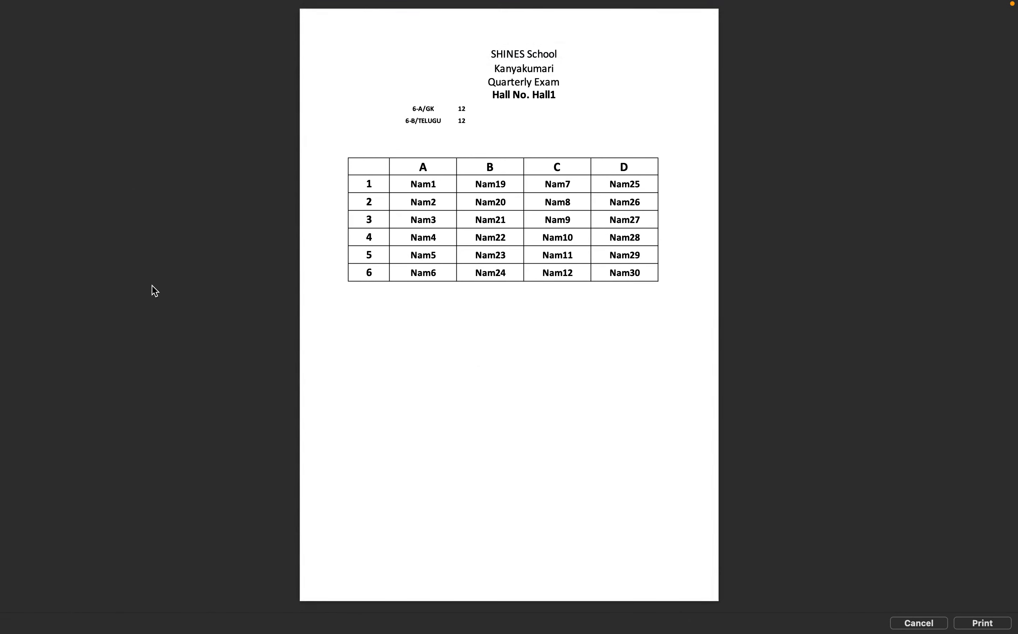
key(Down)
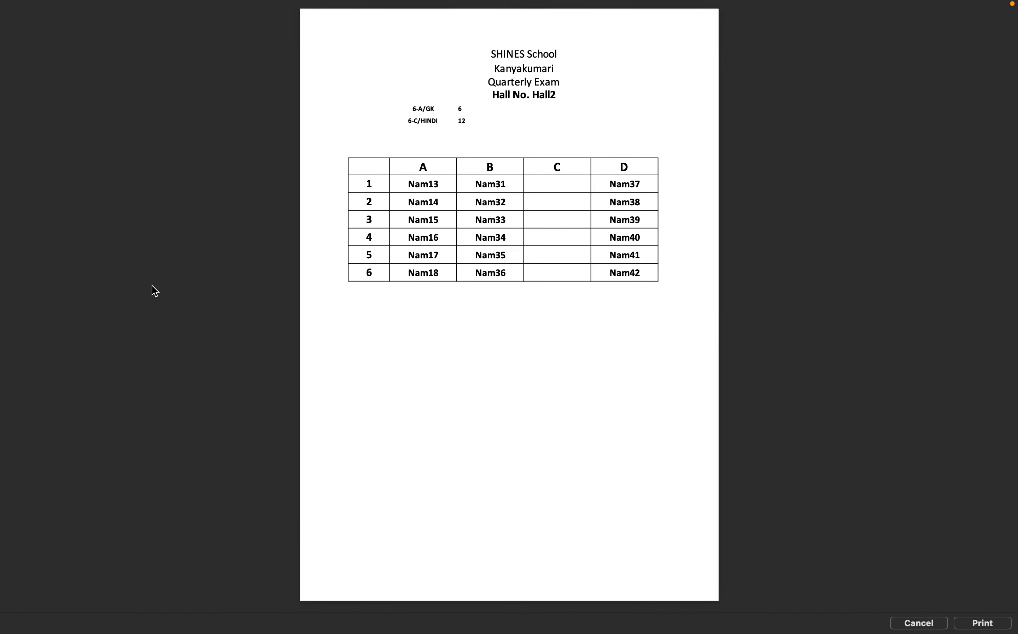
key(Up)
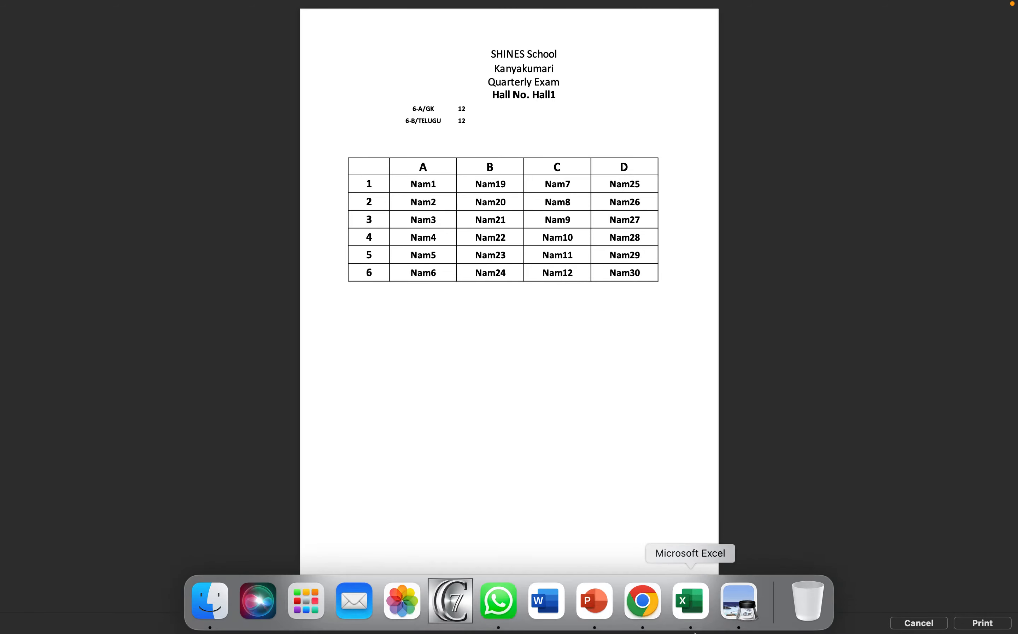
Switch back to Excel, return to the HOME sheet and select the blank range A26:T34 beneath the orange area.
click(691, 608)
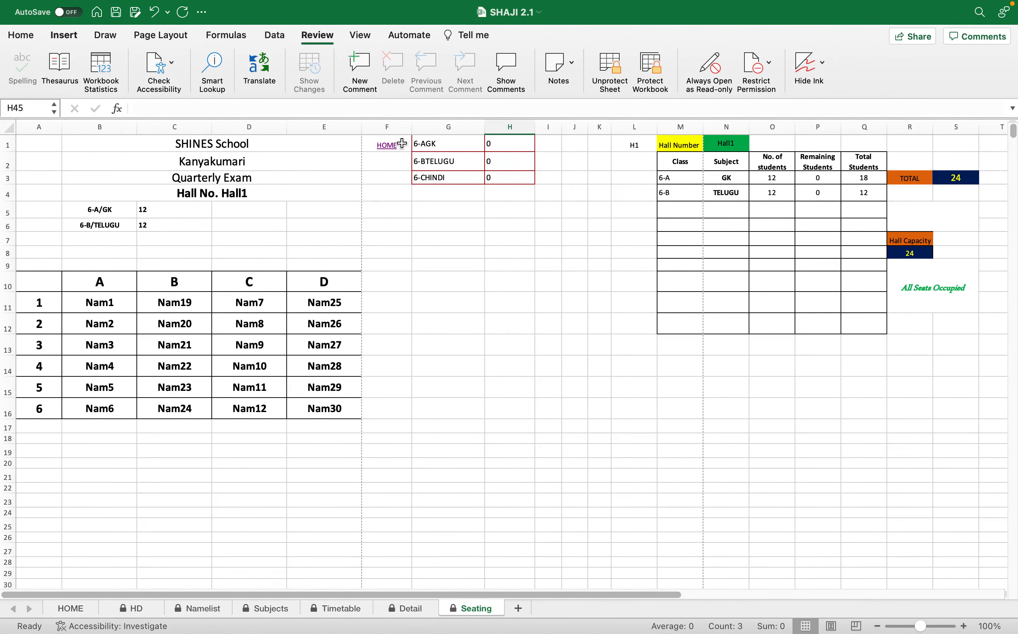
click(389, 151)
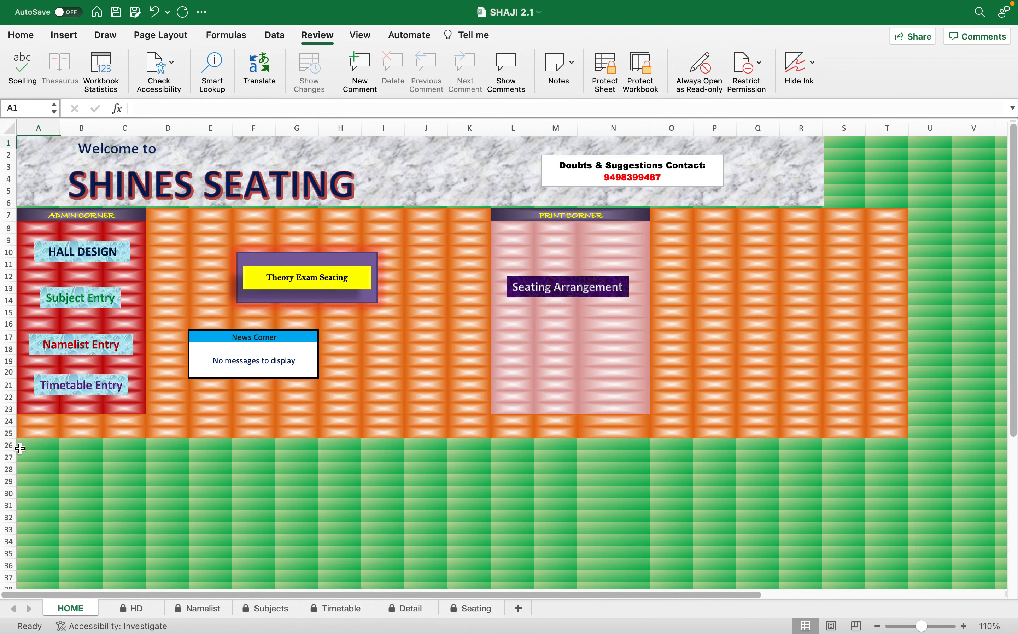
drag(32, 445, 894, 515)
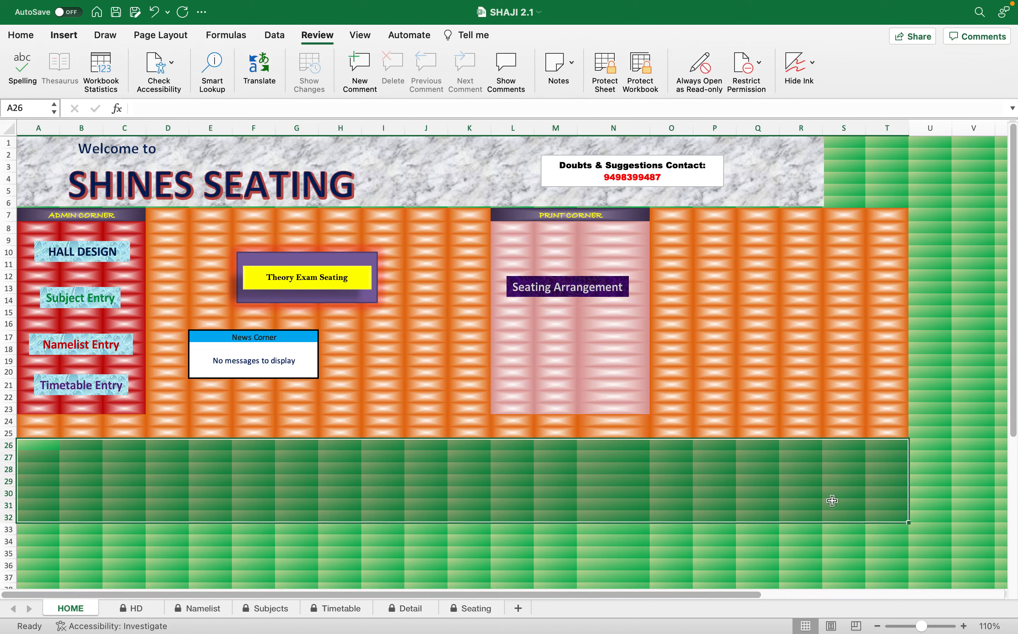
drag(31, 447, 875, 537)
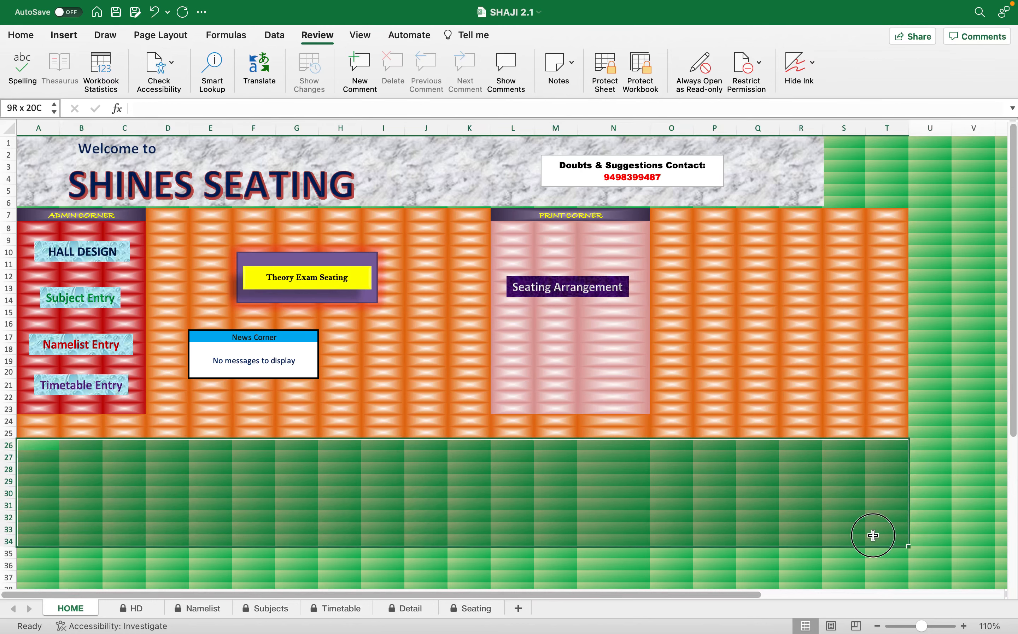